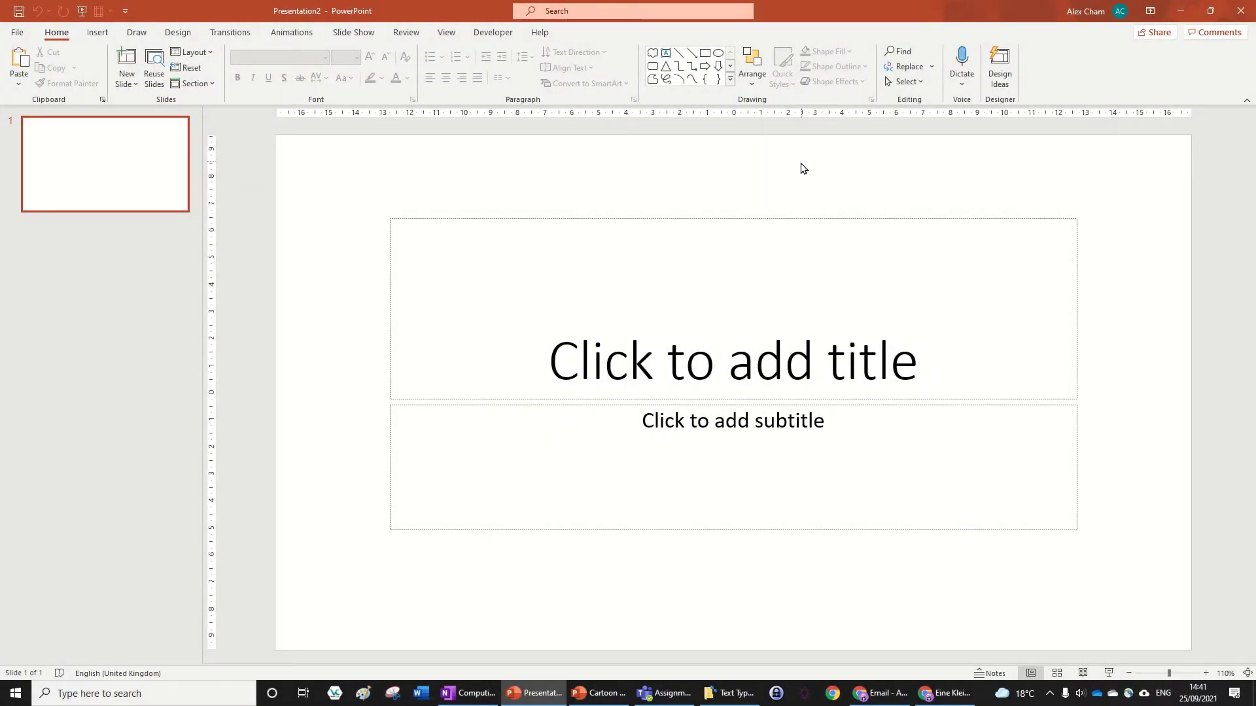
- Switch the first slide to the Blank layout
left_click(192, 53)
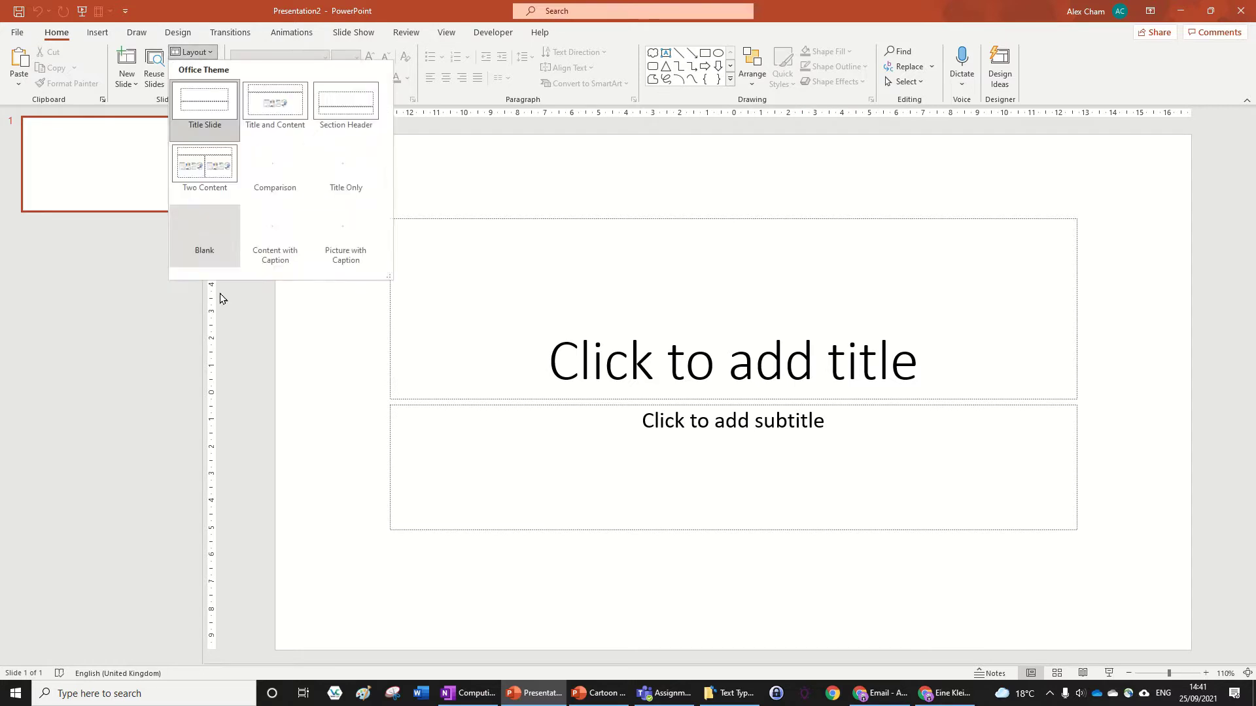
left_click(201, 234)
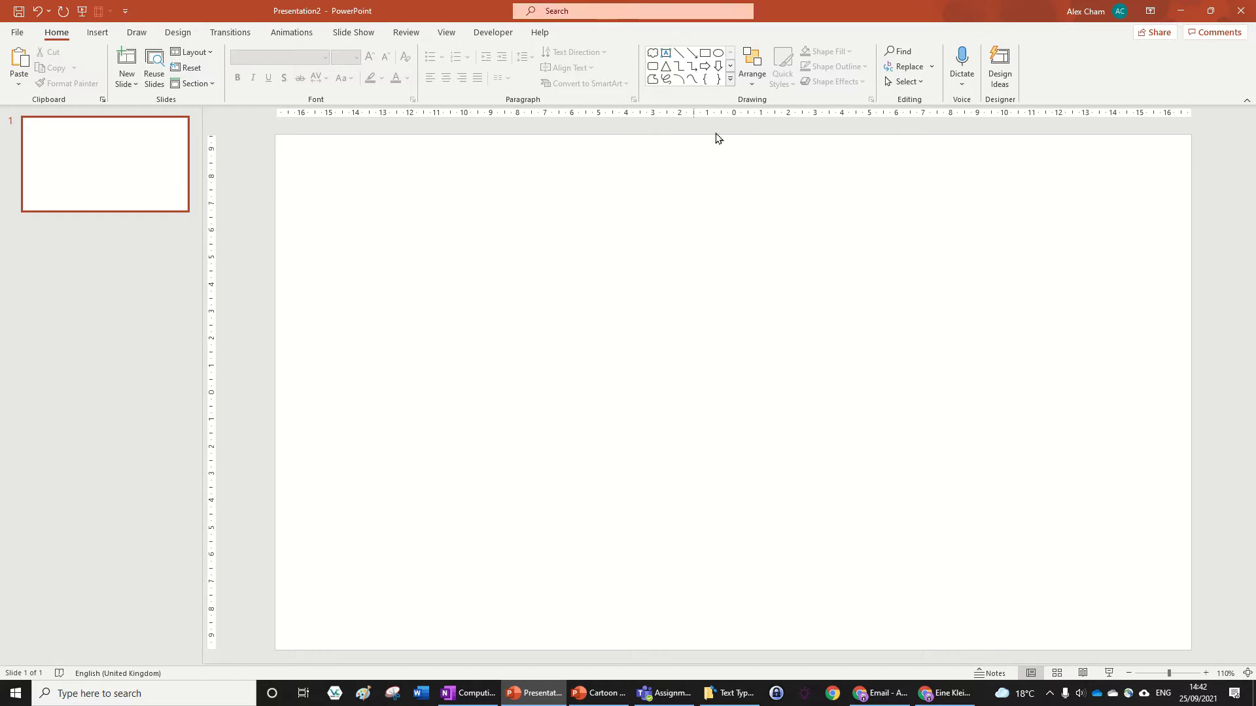
- Draw a large Cloud shape across the middle of the slide
left_click(730, 81)
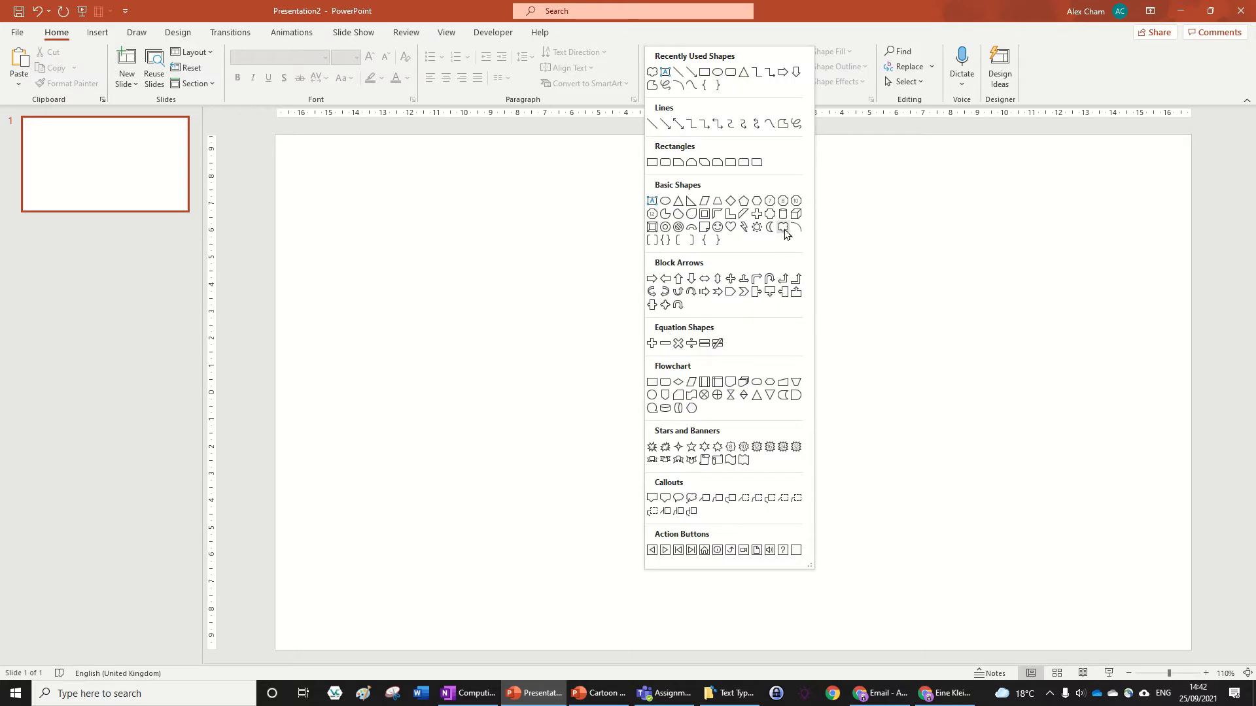
left_click(659, 76)
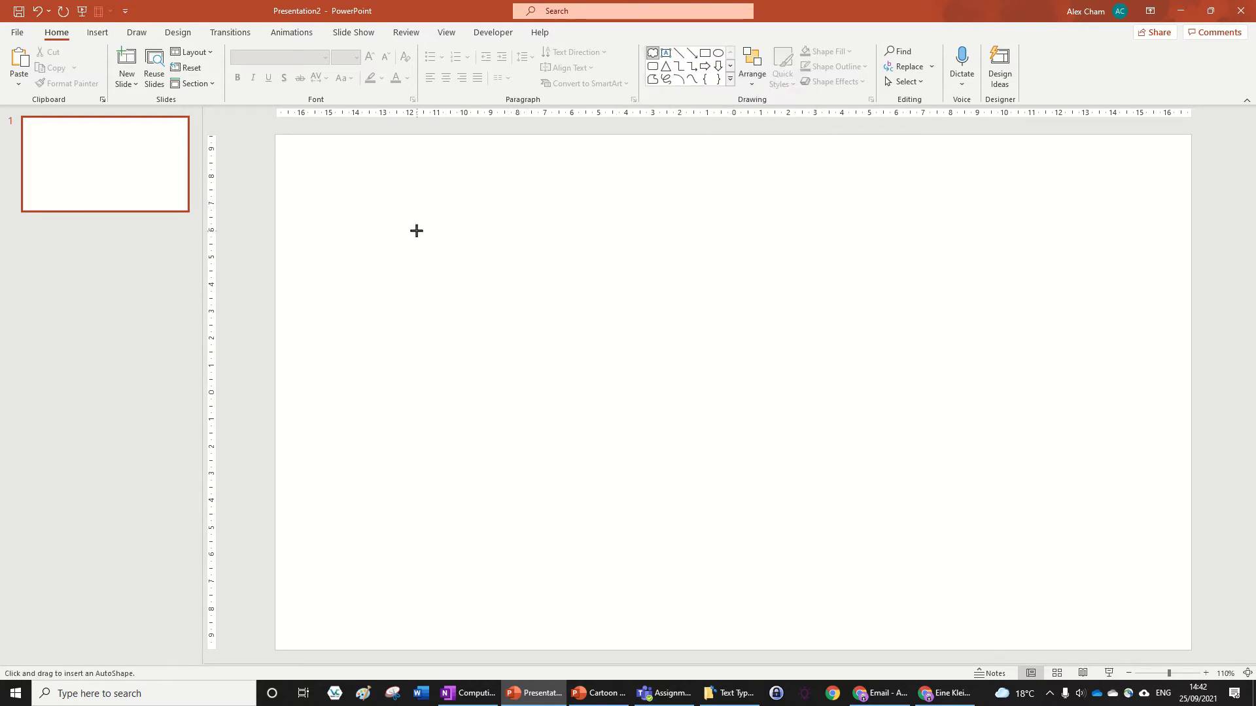
mouse_move(416, 230)
left_mouse_down()
mouse_move(893, 524)
mouse_move(1042, 566)
left_mouse_up()
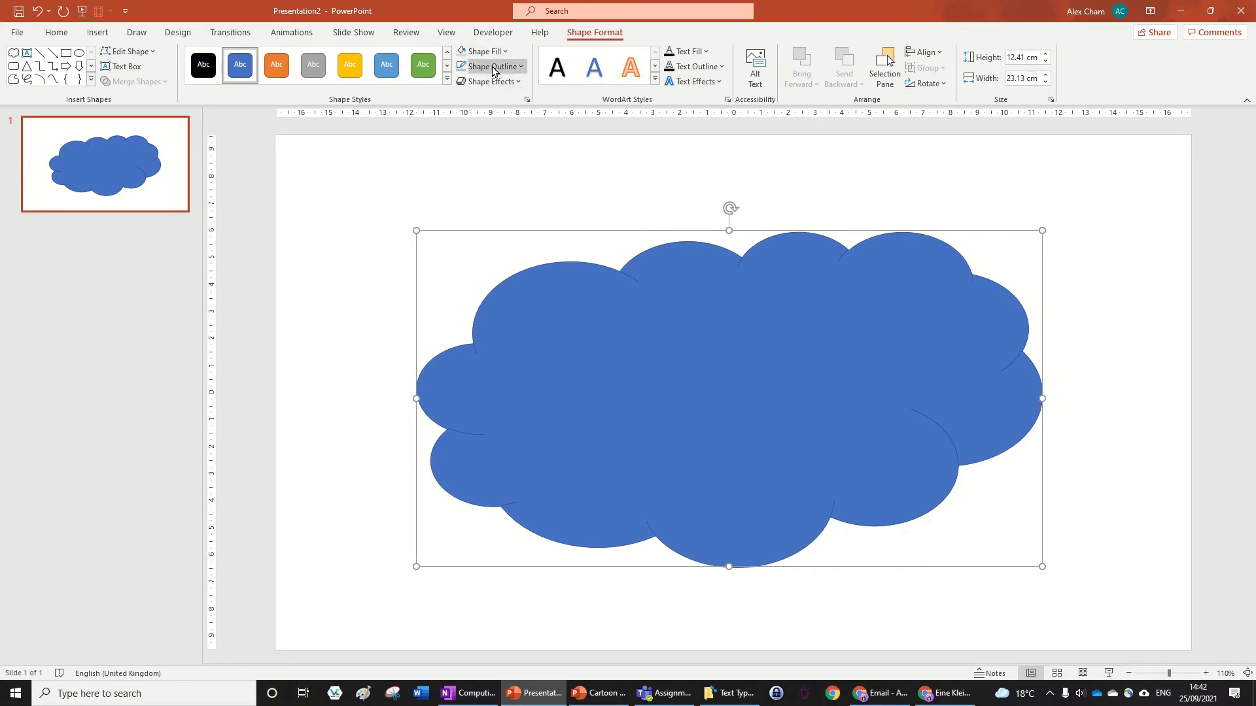
- Give the cloud no outline and a grey fill, then nudge it into place
left_click(493, 66)
left_click(522, 218)
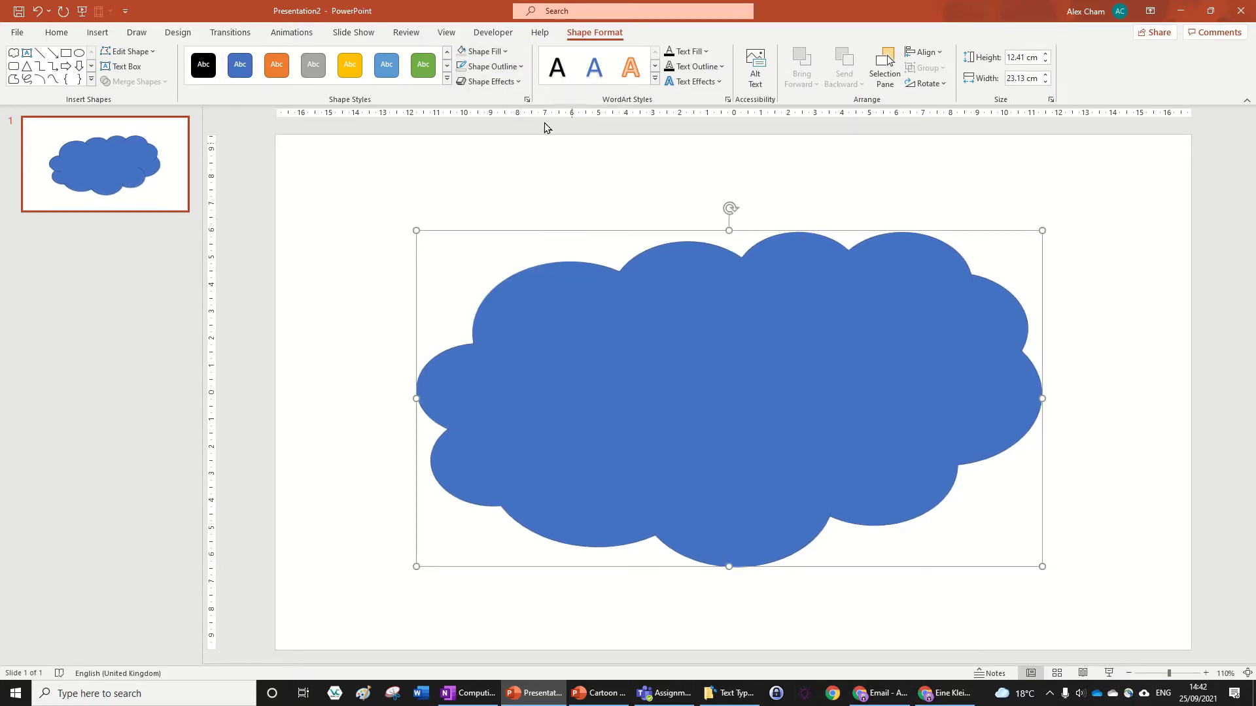
left_click(480, 52)
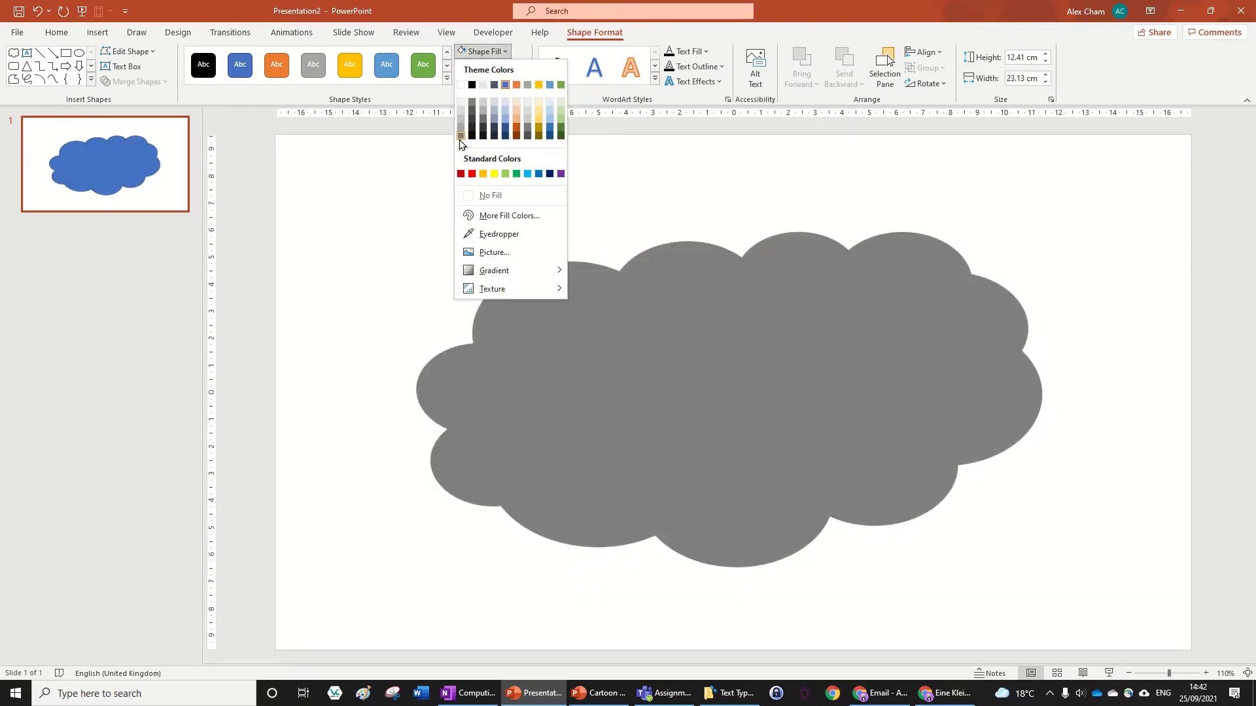
left_click(463, 133)
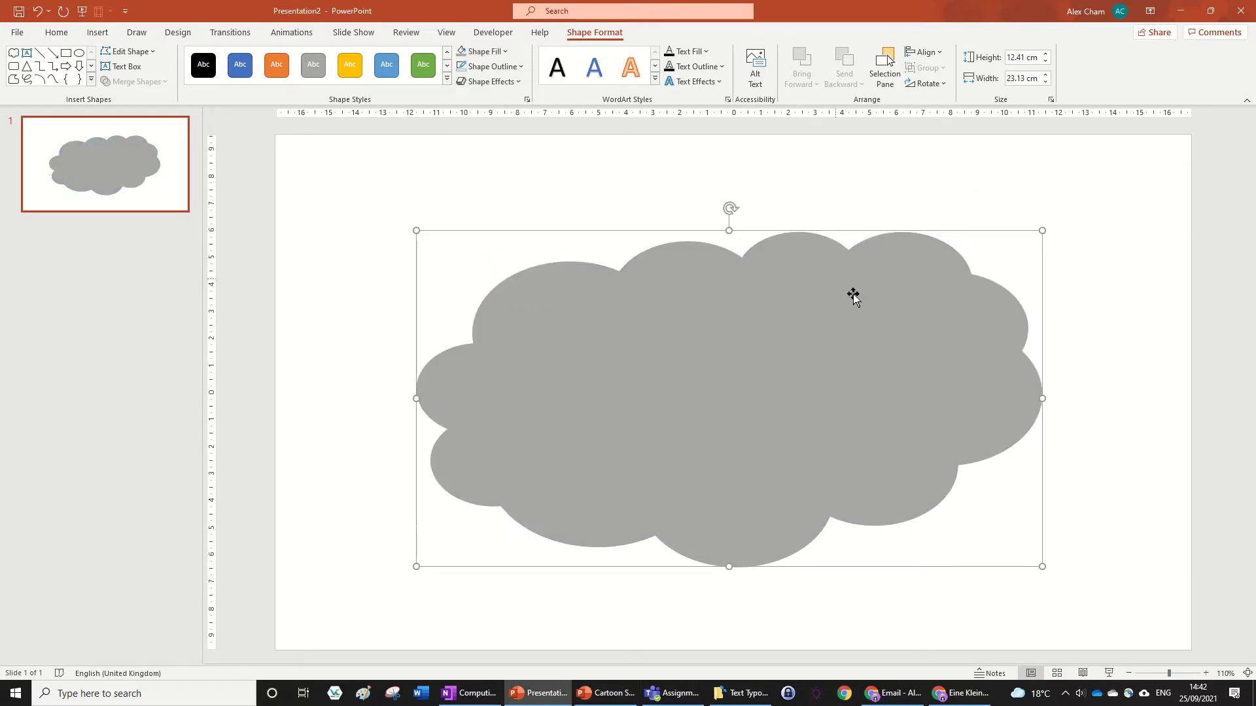
left_click(989, 242)
mouse_move(897, 326)
left_mouse_down()
mouse_move(908, 311)
mouse_move(897, 325)
left_mouse_up()
left_click(897, 190)
left_click(869, 311)
left_click(884, 154)
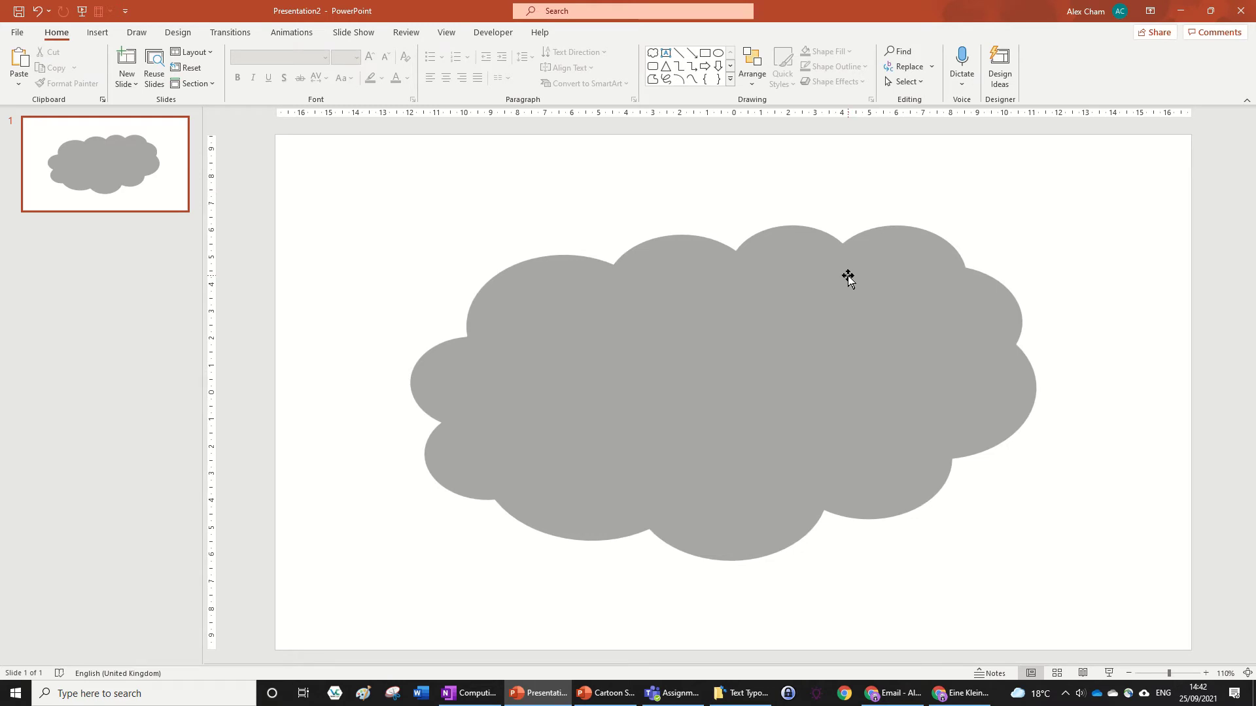
- Attempt a text box, discarding the empty box and stray letters typed in the cloud
left_click(667, 56)
left_click(482, 295)
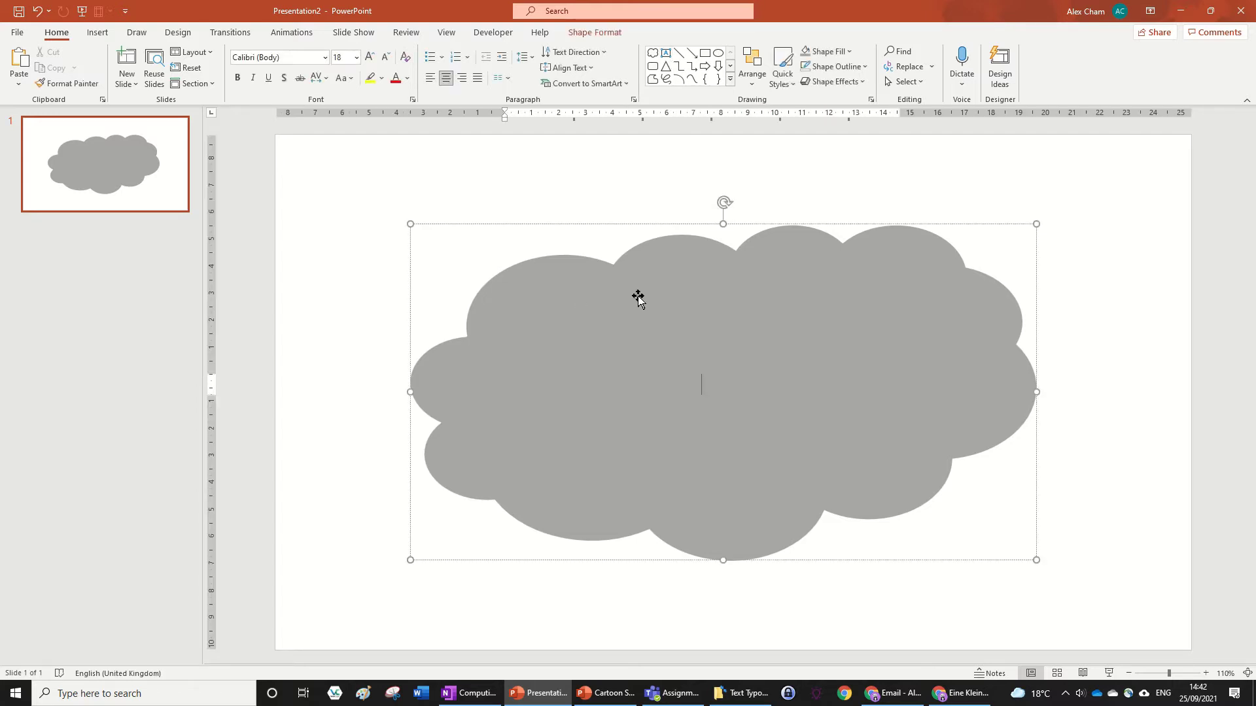
left_click(645, 192)
left_click(667, 54)
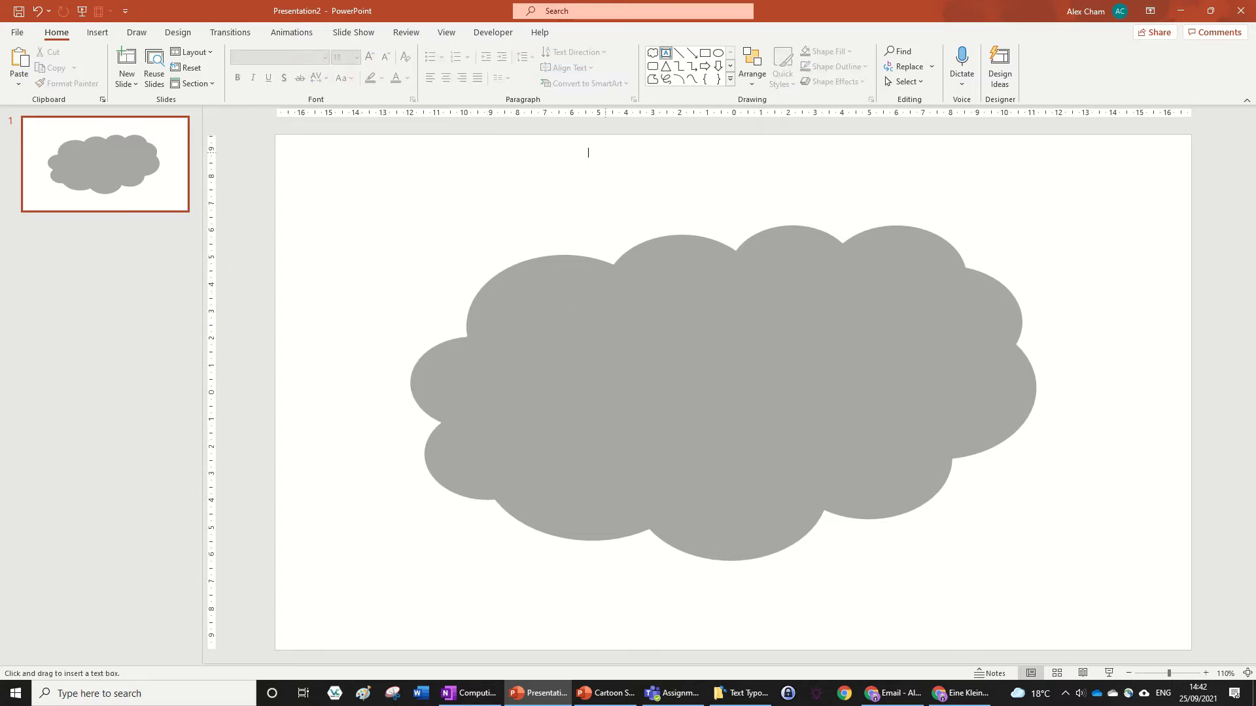
left_click(527, 140)
left_click(722, 163)
left_click(666, 53)
left_click(535, 328)
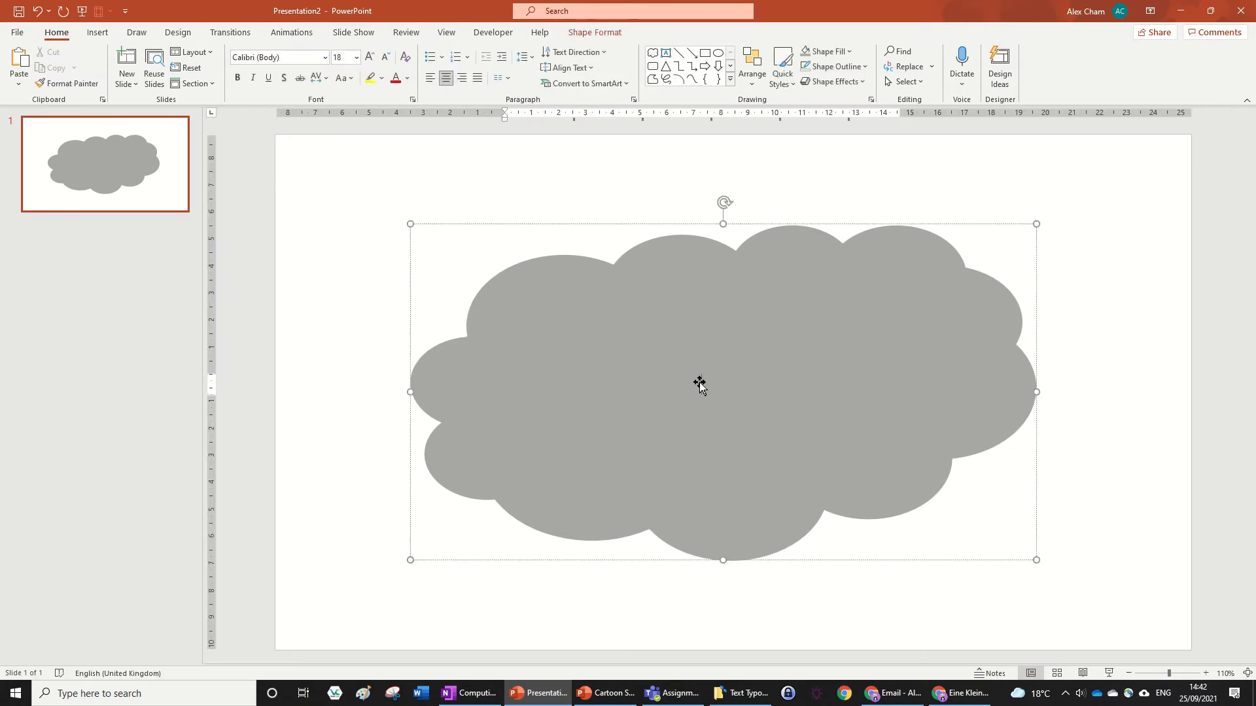
type("gfdgdfh")
key("BackSpace")
key("BackSpace")
key("BackSpace")
left_click(664, 164)
- Create a text box reading 'TEXT' near the slide's top and select it
left_click(667, 53)
left_click(575, 155)
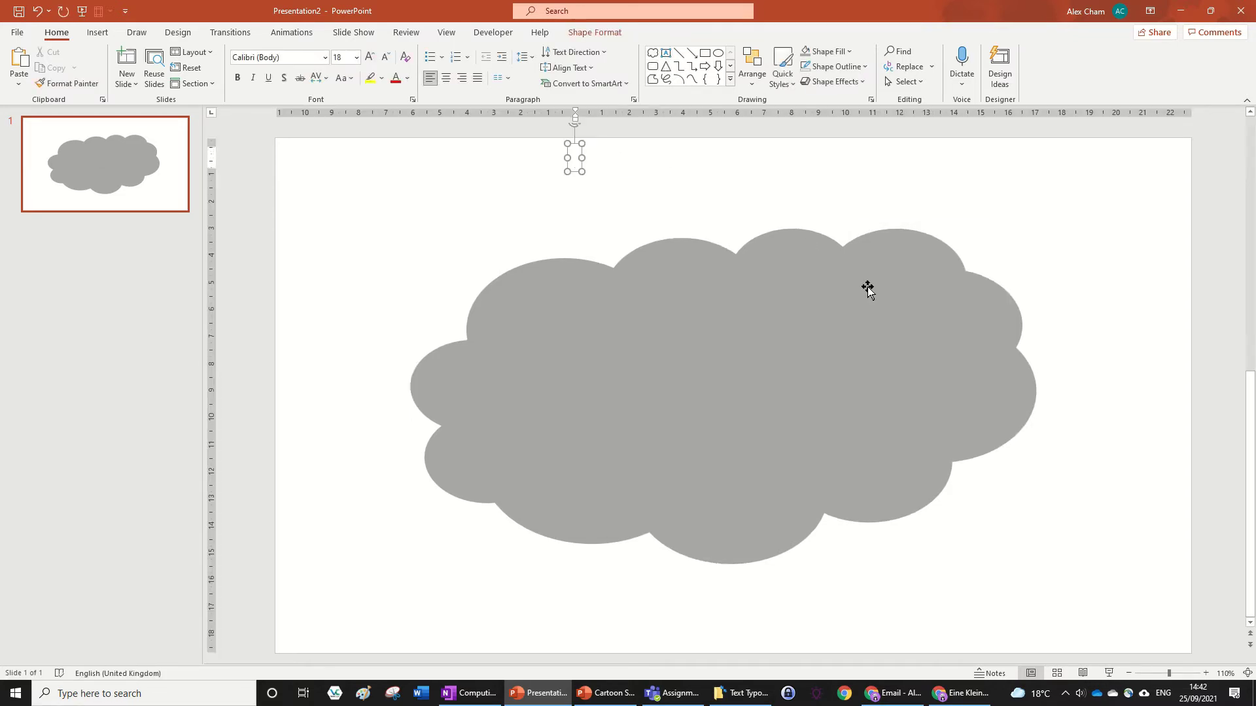
type("TEXT")
left_click(667, 188)
left_click(592, 156)
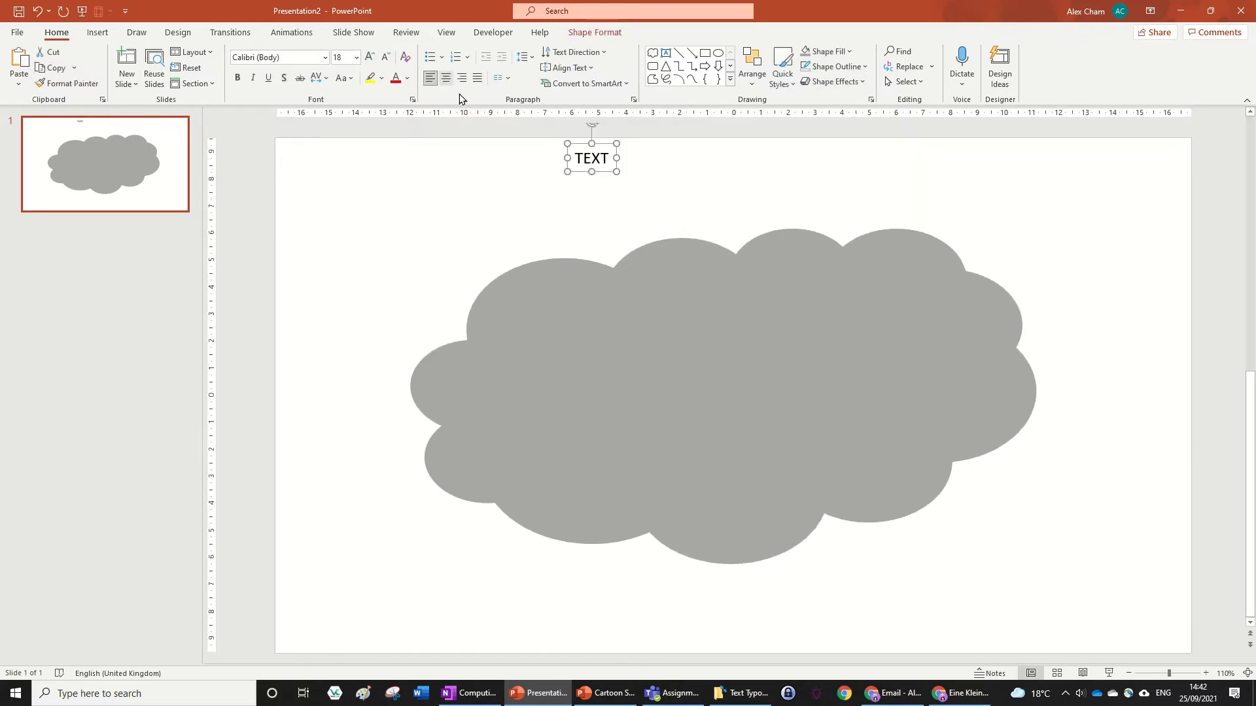
- Set 'TEXT' to Arial Black at size 180 and move it onto the cloud's centre
left_click(325, 58)
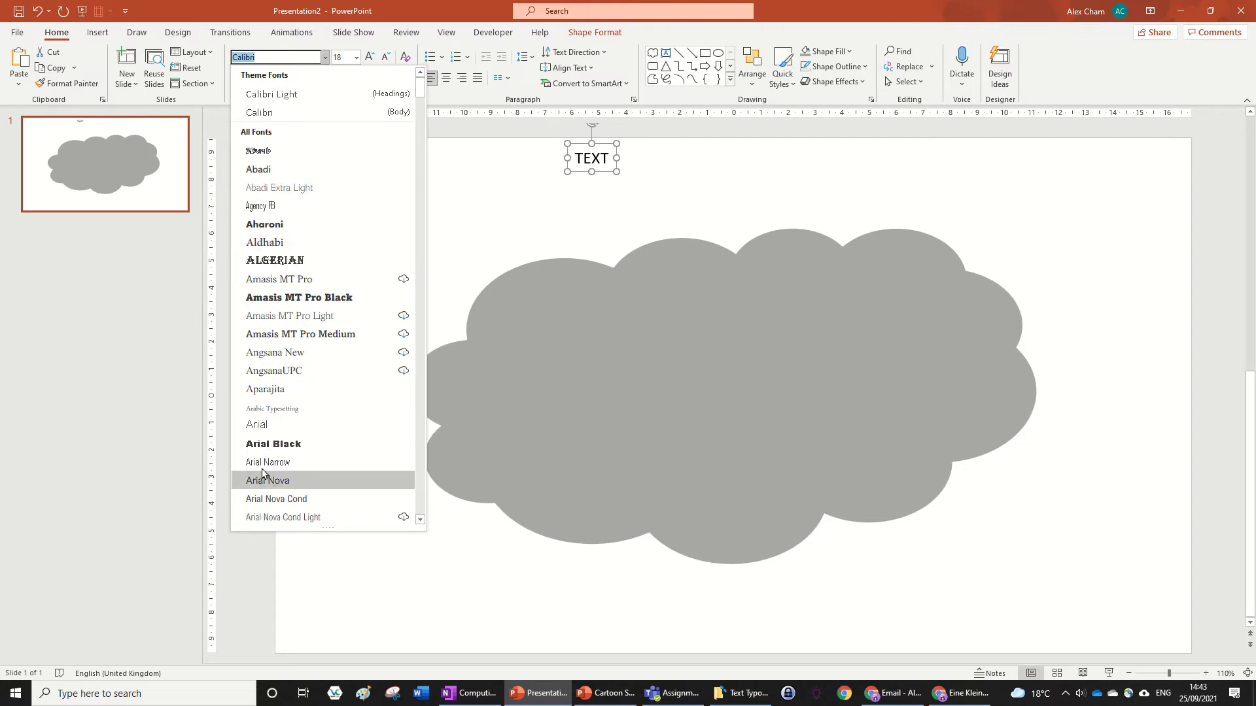
left_click(274, 443)
left_click(369, 57)
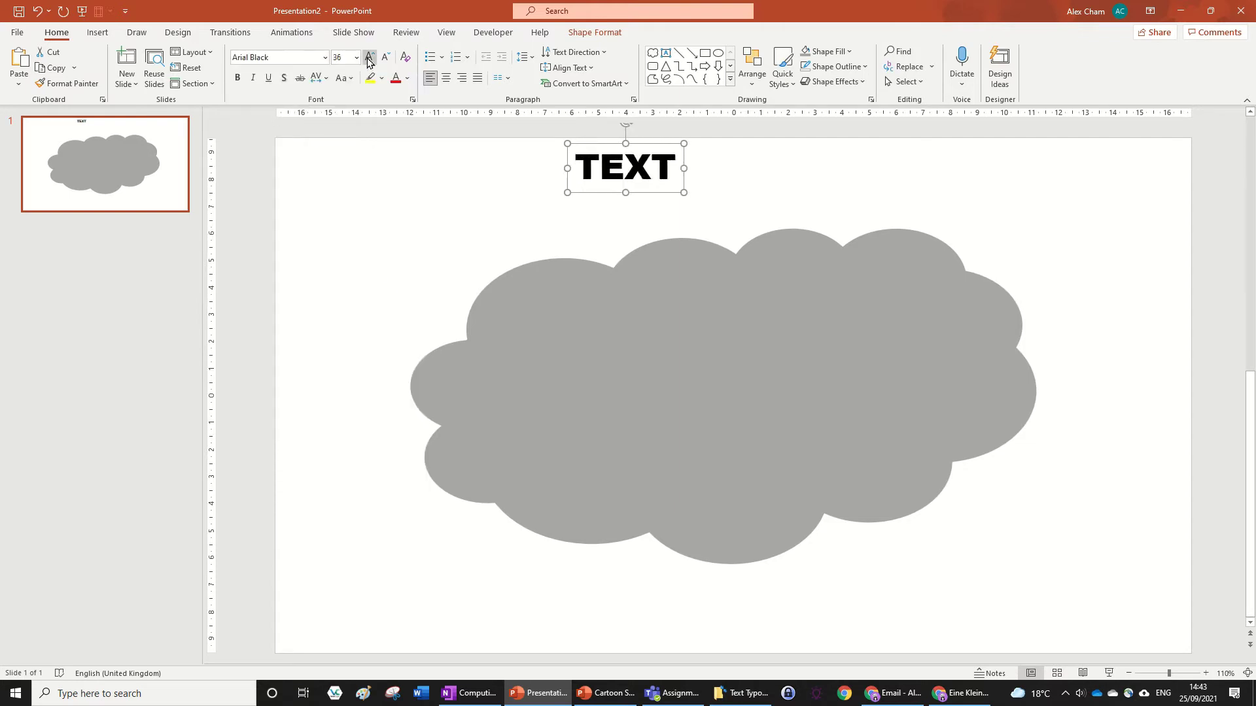
left_click(369, 57)
left_click(369, 57)
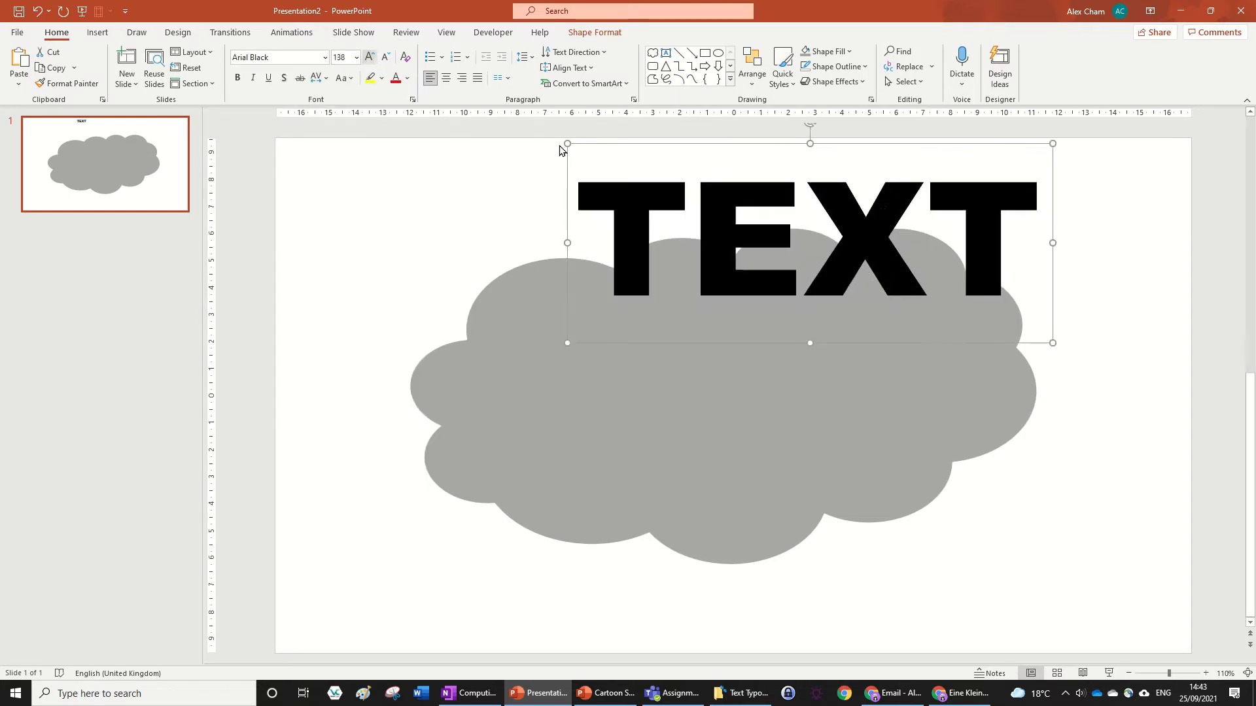
key("Escape")
left_click_drag(878, 162, 808, 304)
left_click(344, 57)
type("80")
key("Return")
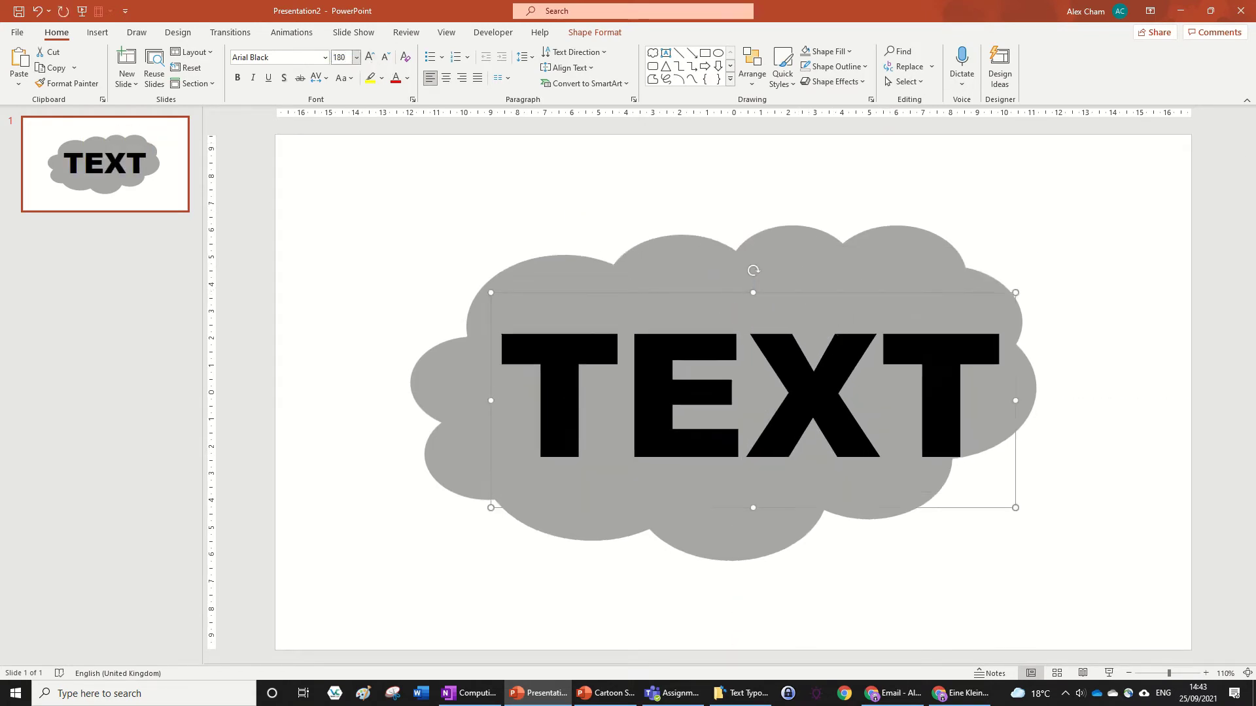
- Centre the TEXT and the cloud horizontally on the slide with Align Center
left_click(447, 79)
left_click(595, 32)
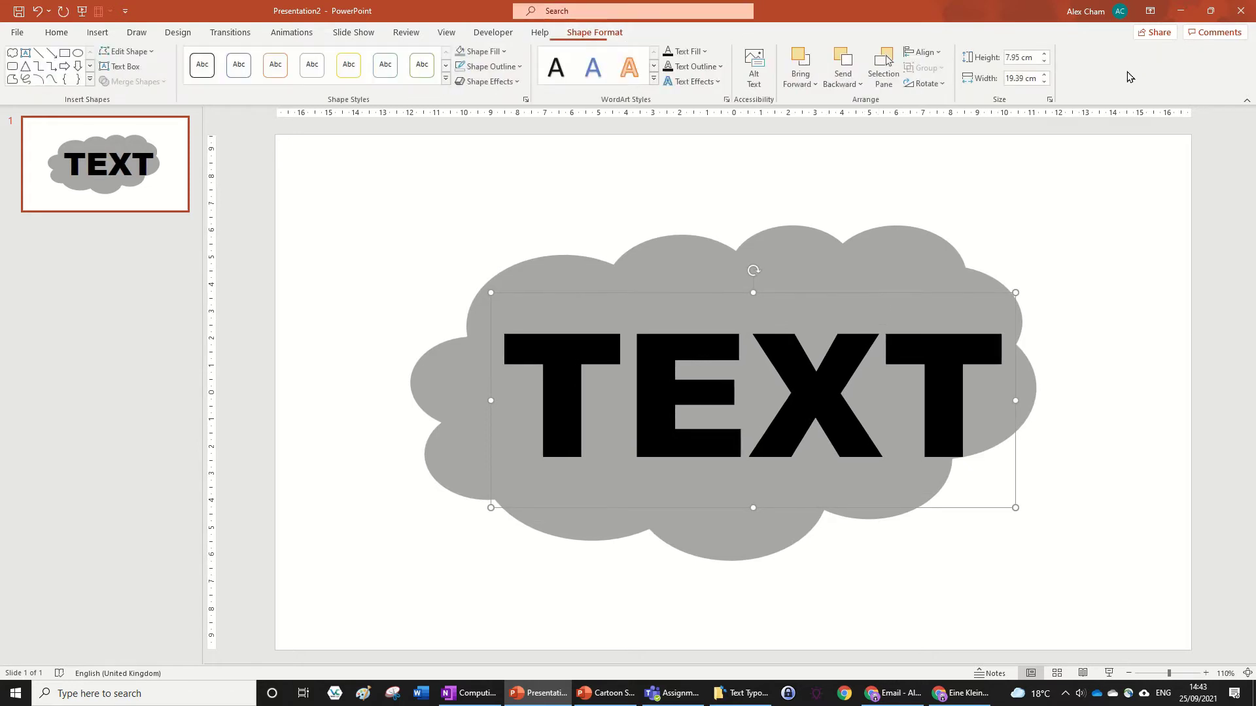
left_click(925, 52)
left_click(950, 85)
left_click(924, 52)
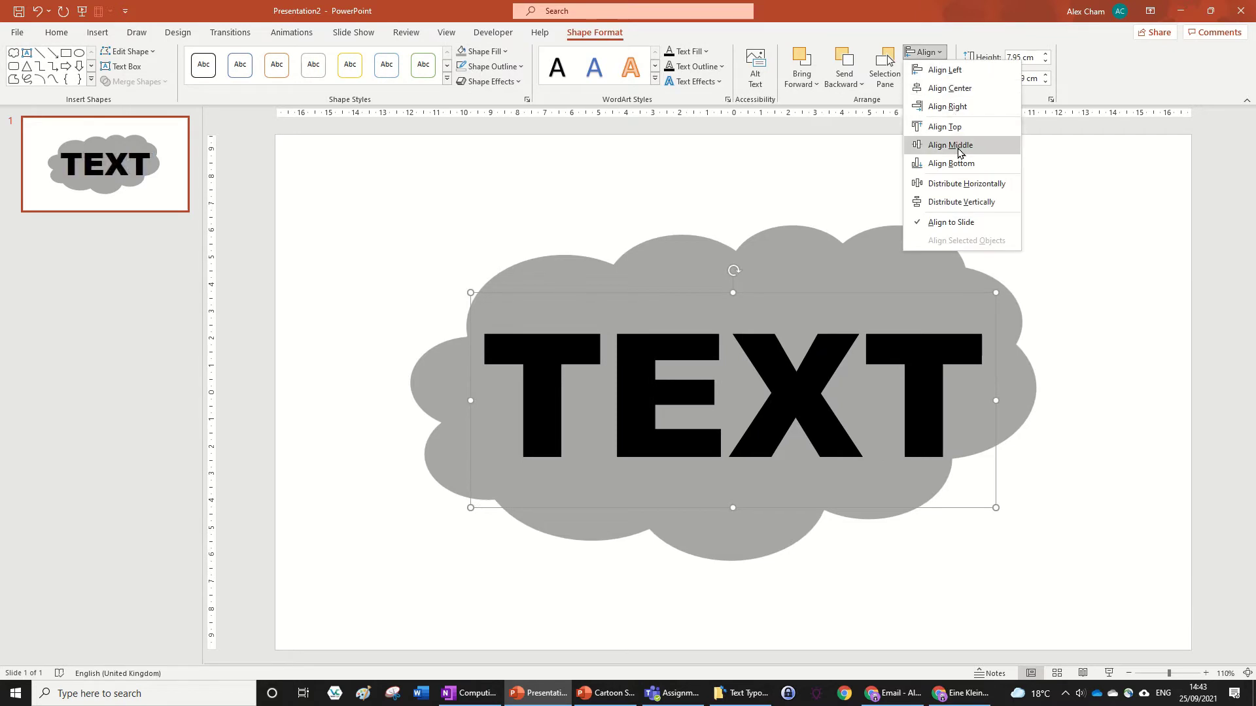
left_click(952, 143)
left_click(872, 253)
left_click(924, 53)
left_click(952, 88)
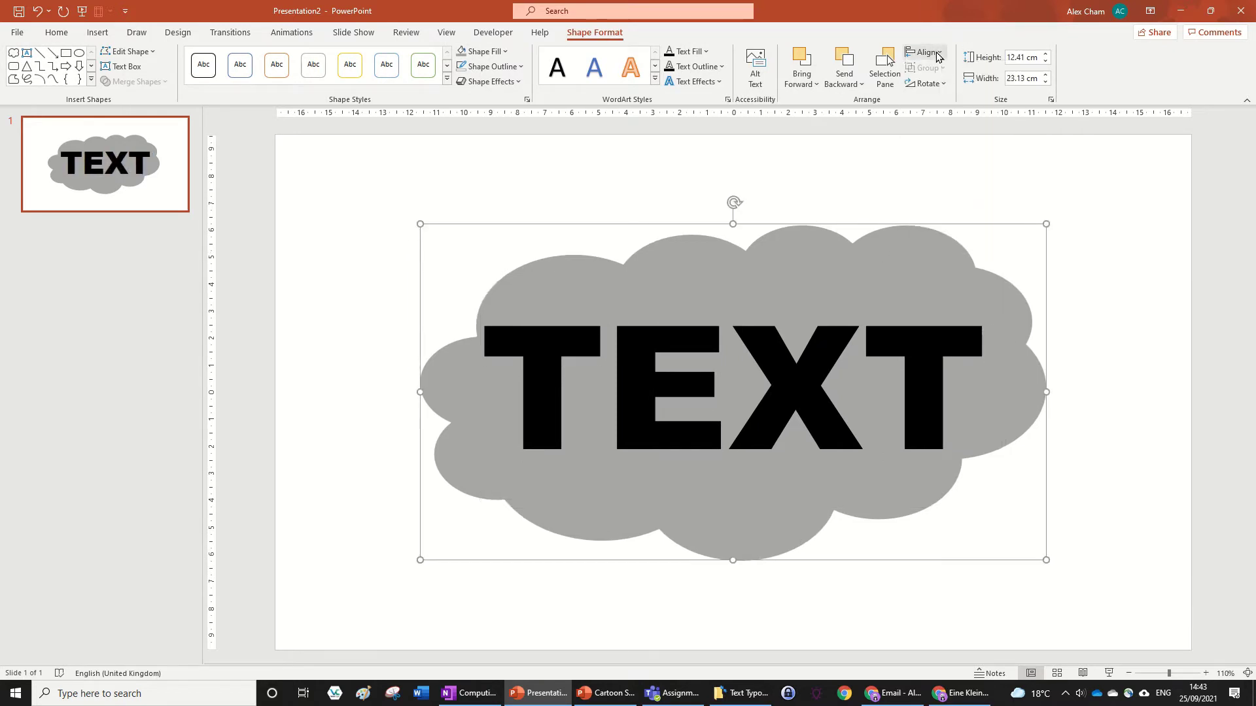
left_click(924, 52)
left_click(972, 145)
left_click(1042, 164)
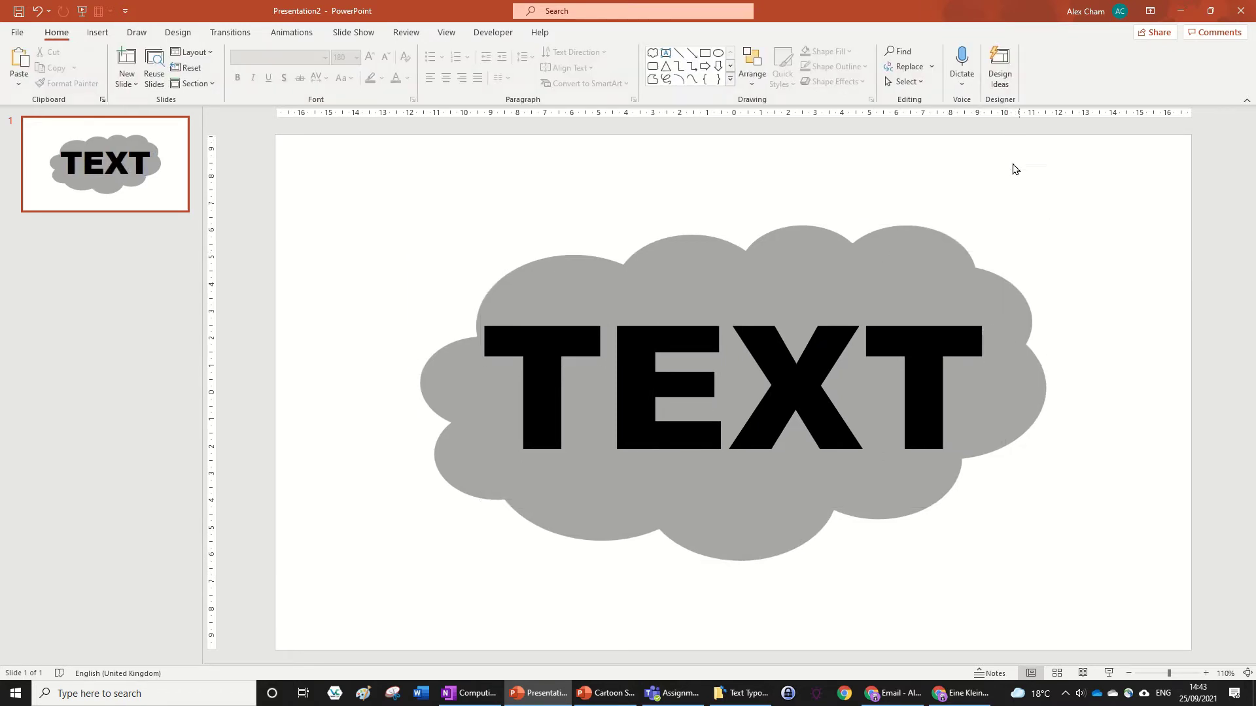
- Nudge the cloud left, widen it slightly and make it a little shorter
left_click(912, 276)
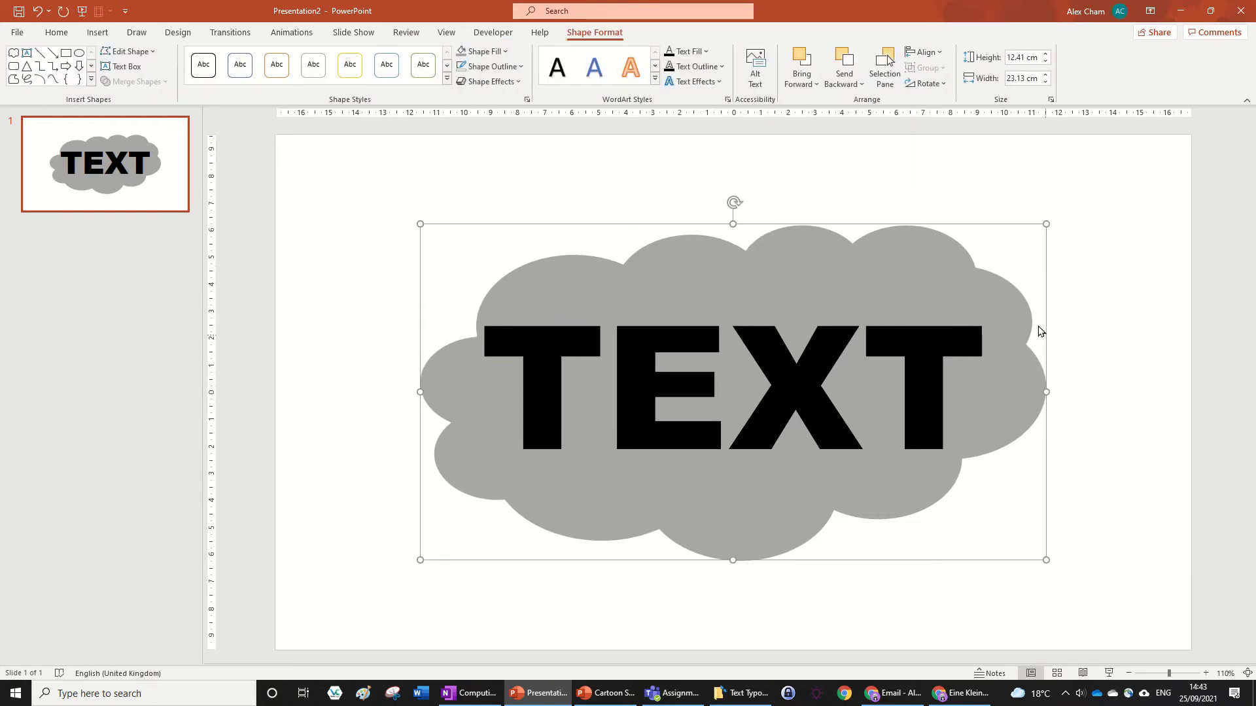
mouse_move(959, 261)
left_mouse_down()
mouse_move(945, 272)
mouse_move(947, 259)
left_mouse_up()
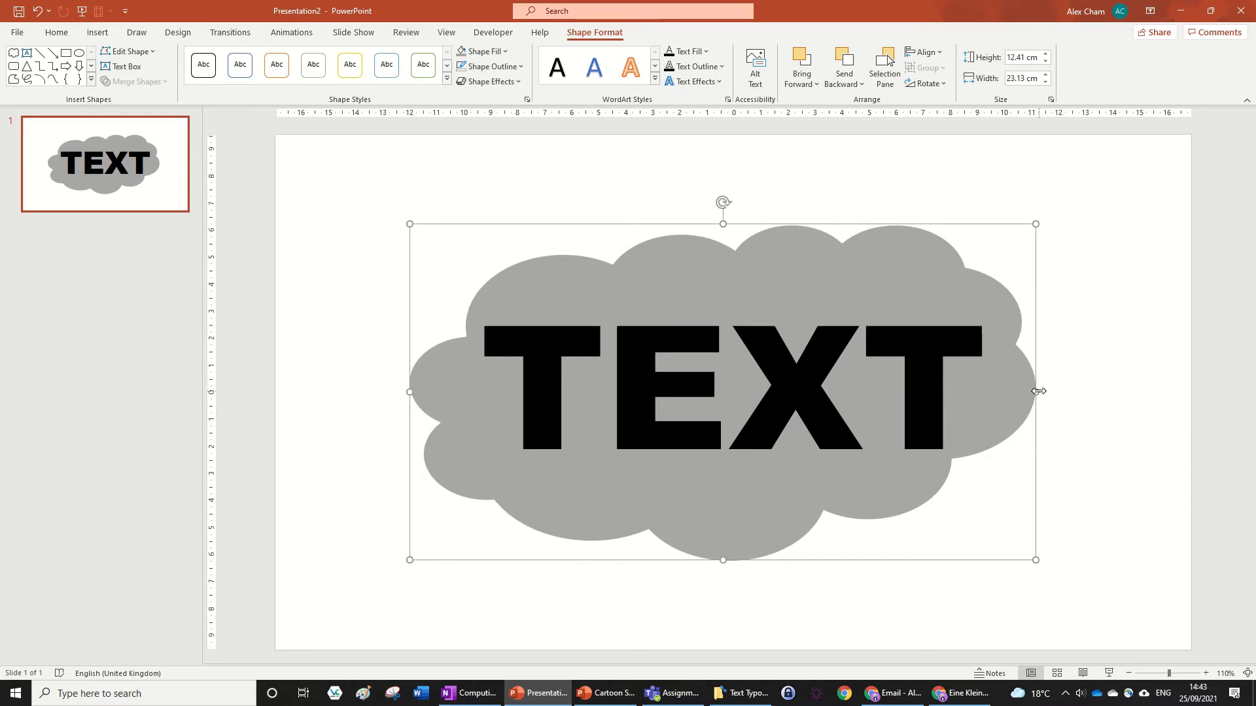
left_click_drag(1040, 390, 1050, 391)
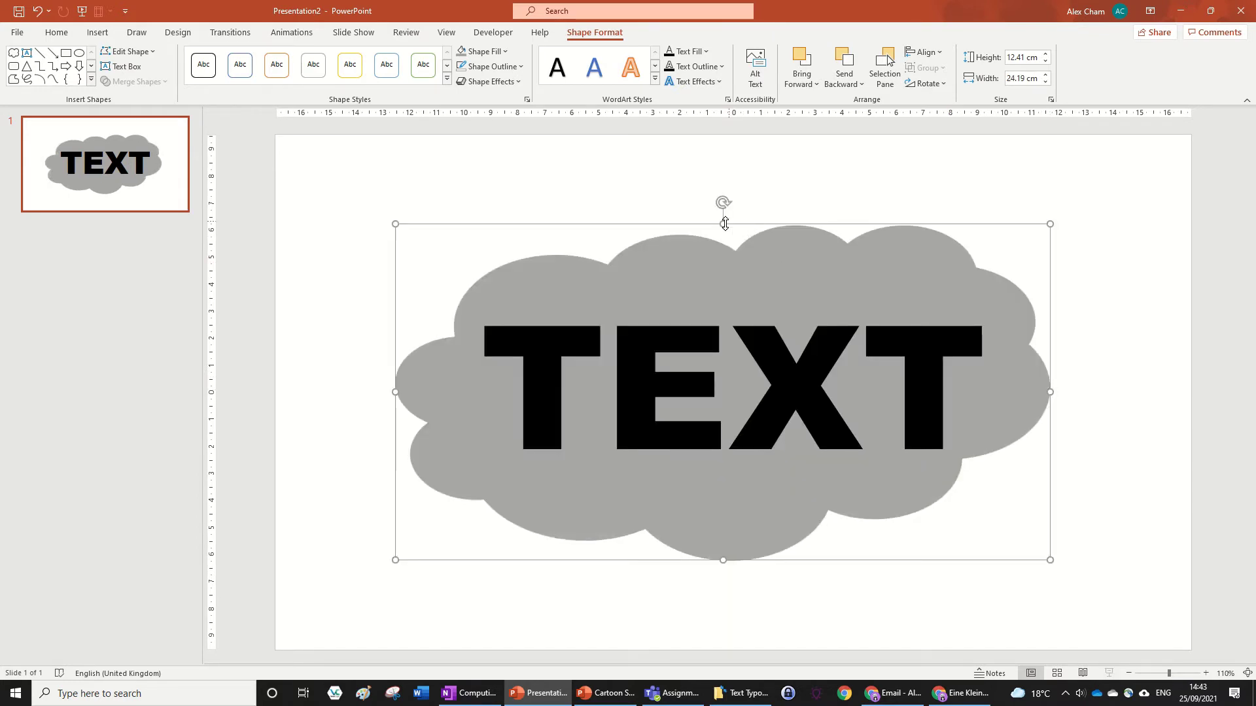
left_click_drag(724, 224, 723, 233)
left_click(608, 693)
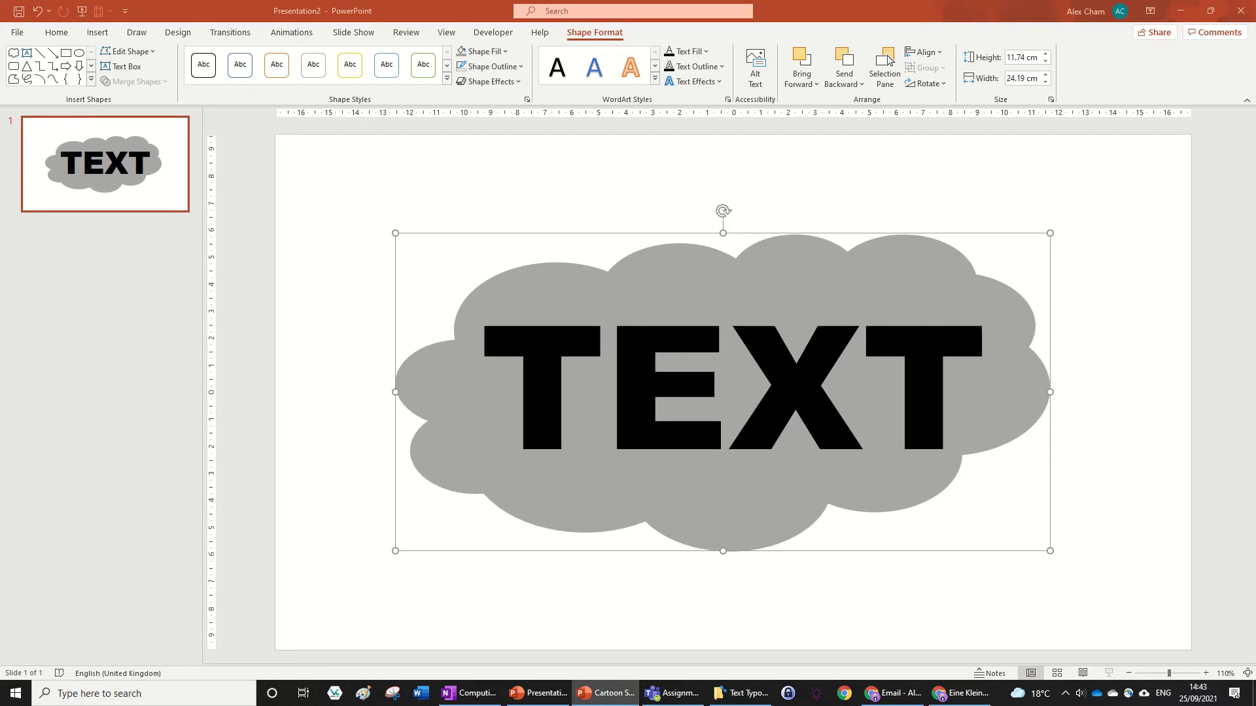
- Give the cloud a Zoom entrance with 0.25 duration and show the Animation Pane
left_click(823, 240)
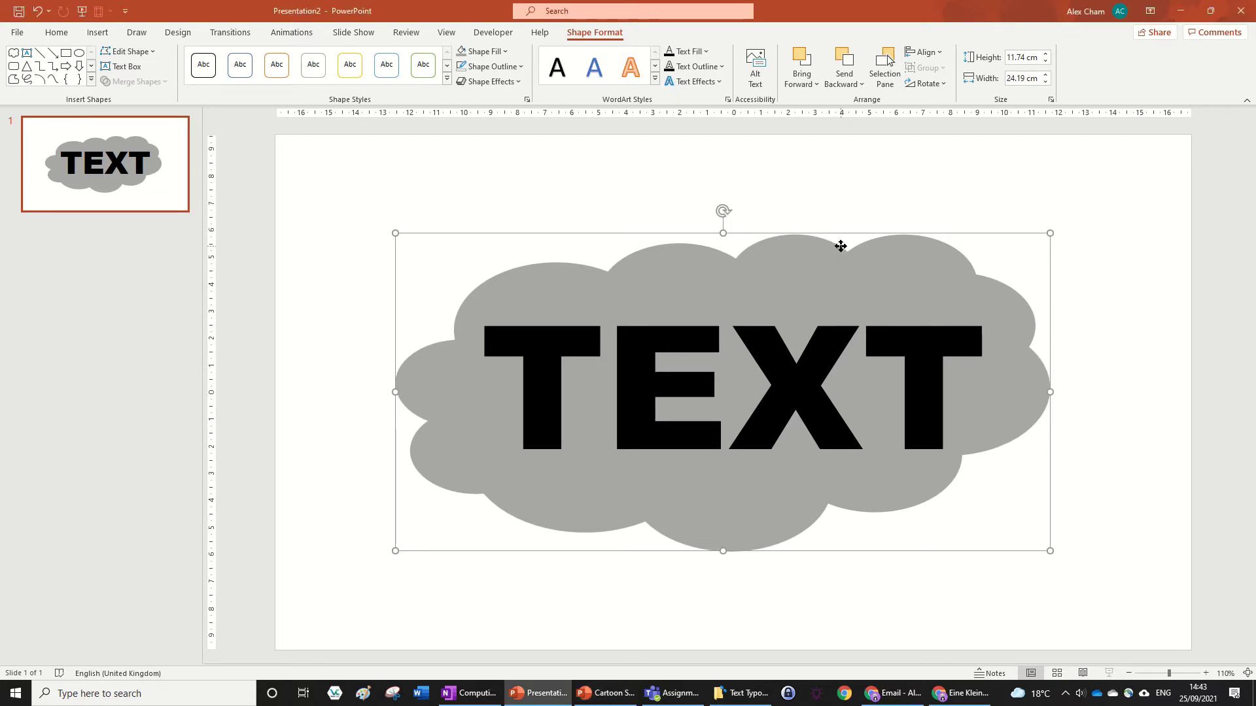
left_click(807, 284)
left_click(785, 238)
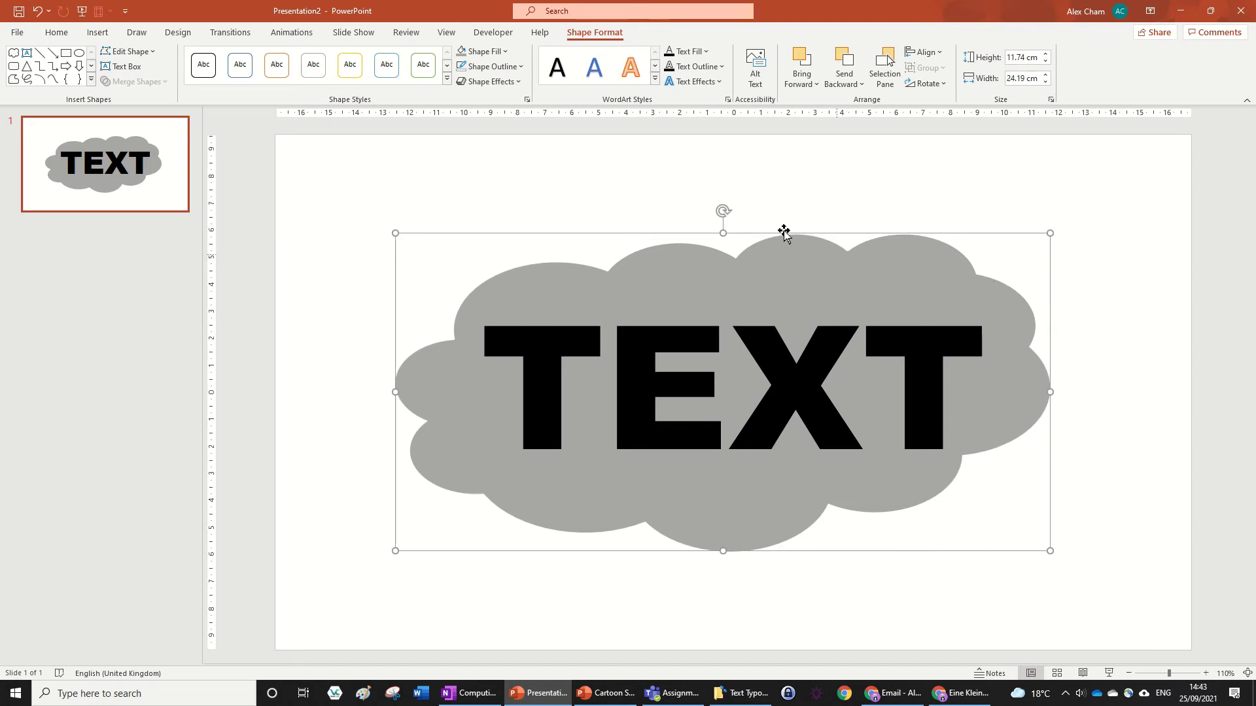
left_click(291, 32)
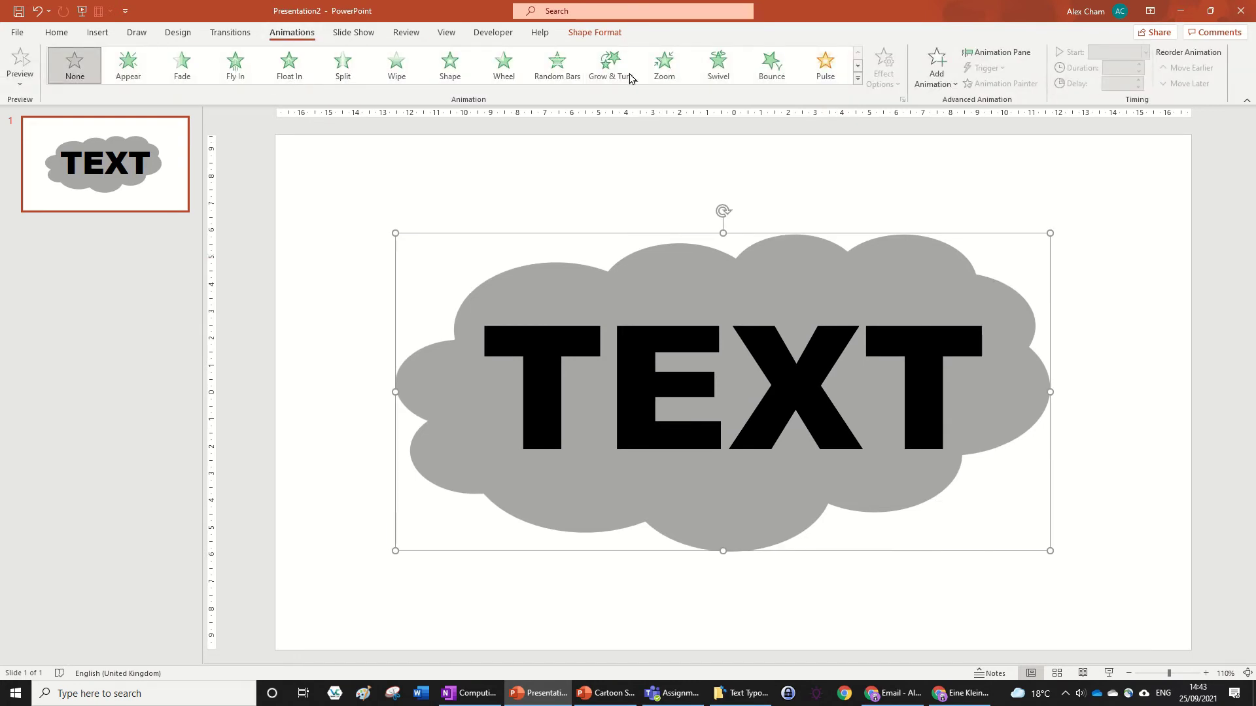
left_click(665, 67)
left_click(1139, 72)
left_click(989, 55)
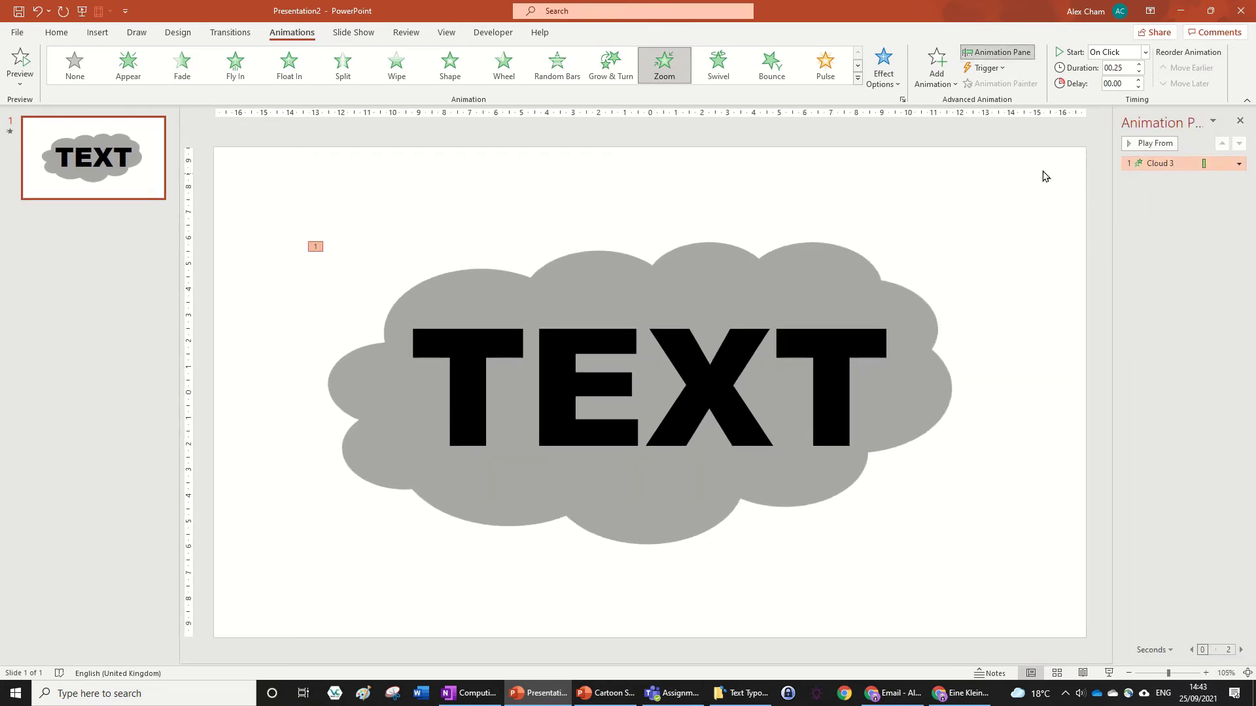
- Apply a Fade entrance to the TEXT box, then reselect the cloud
left_click(891, 159)
left_click(788, 290)
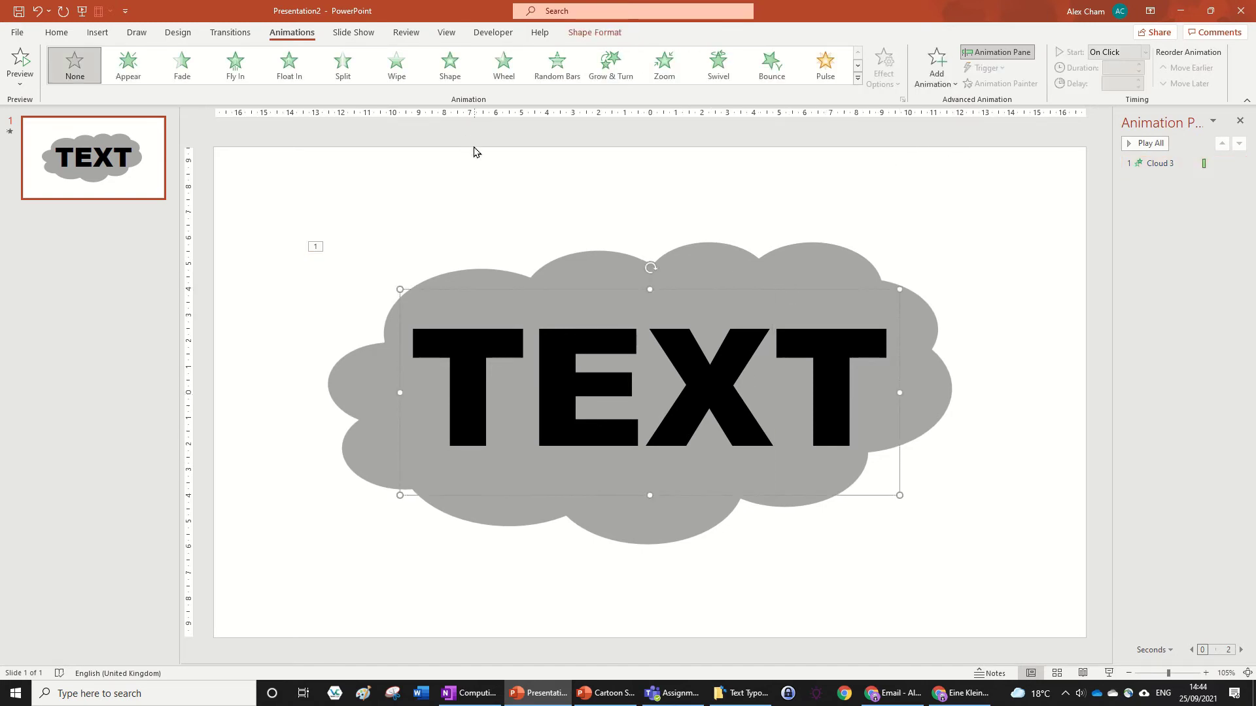
left_click(182, 65)
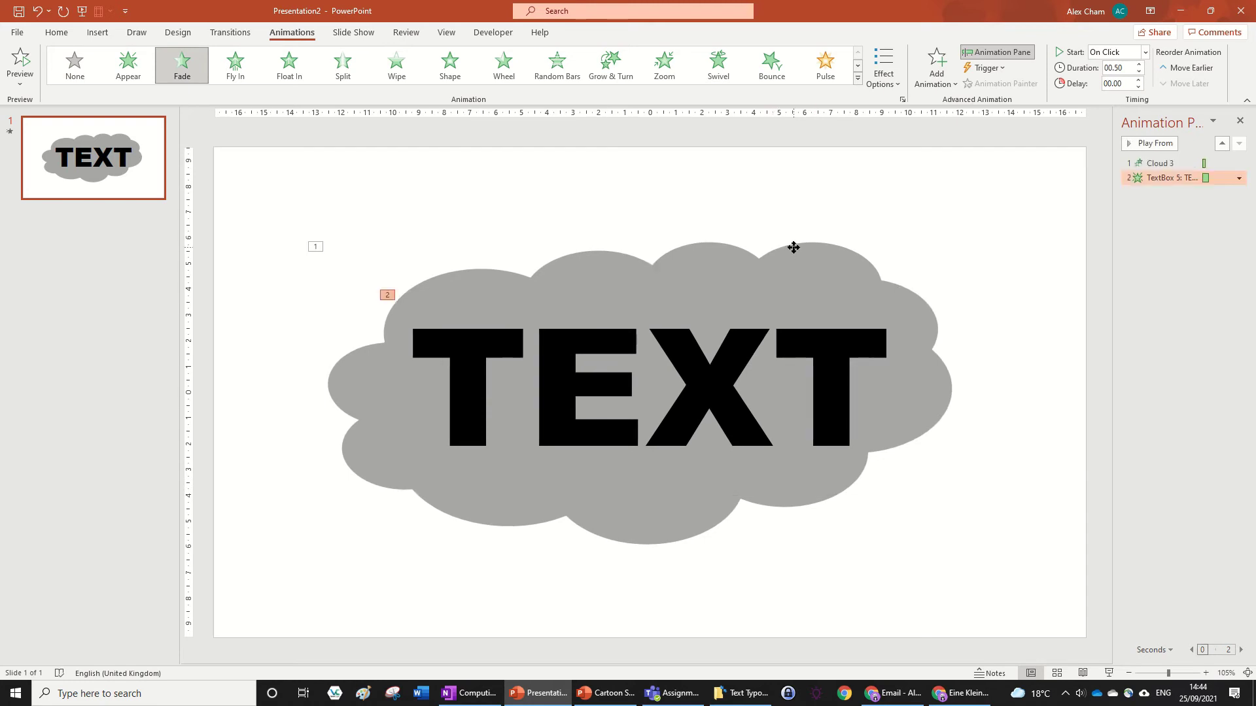
left_click(792, 247)
left_click(936, 66)
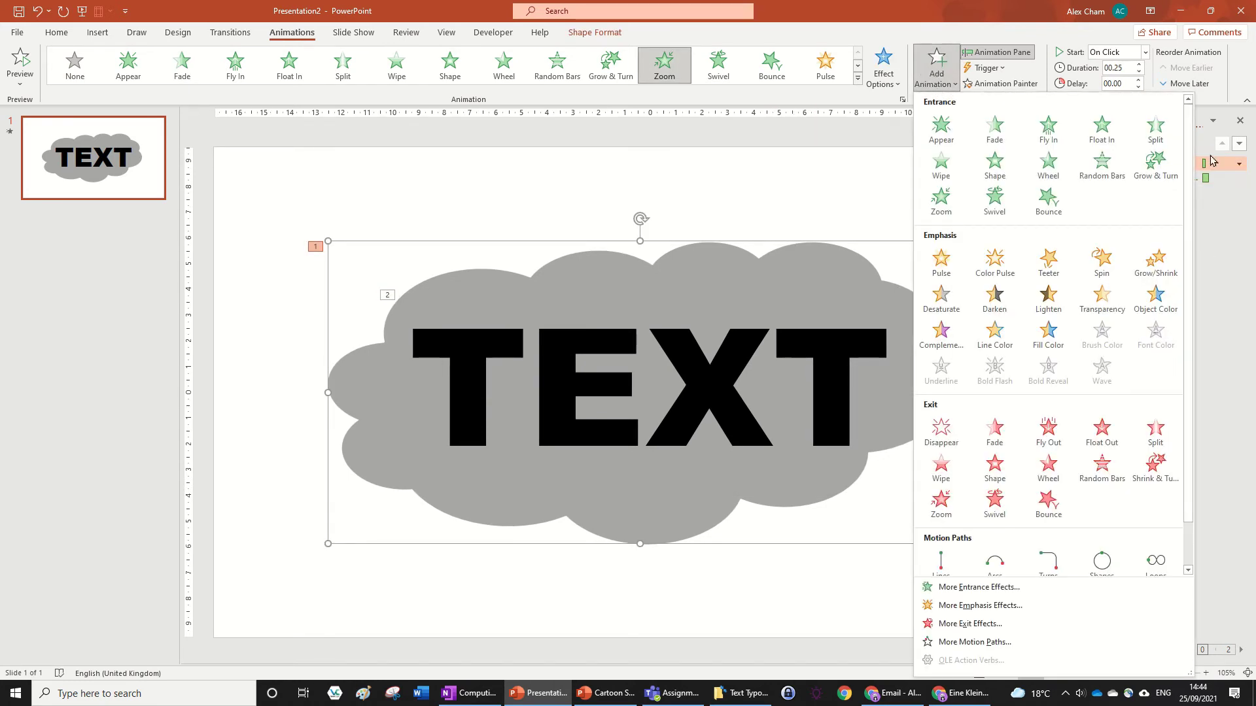
- Add a Fade exit to the cloud and set both fades to start With Previous
left_click(995, 432)
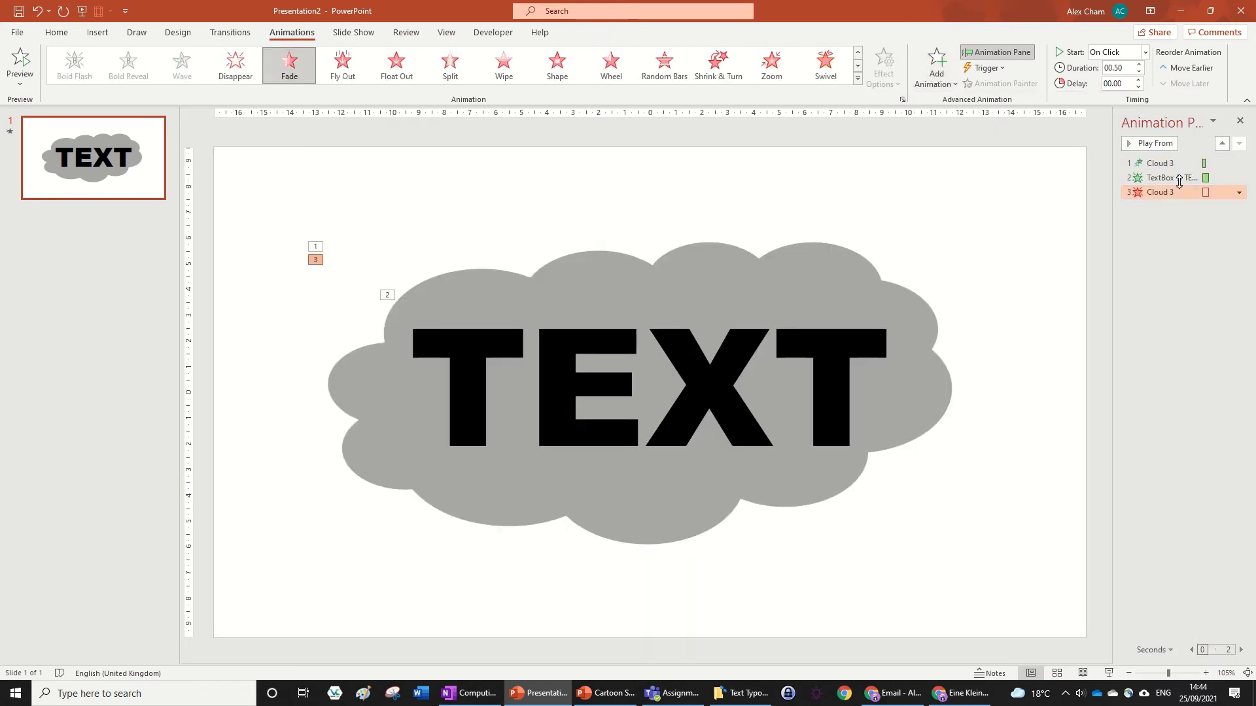
left_click(1182, 178)
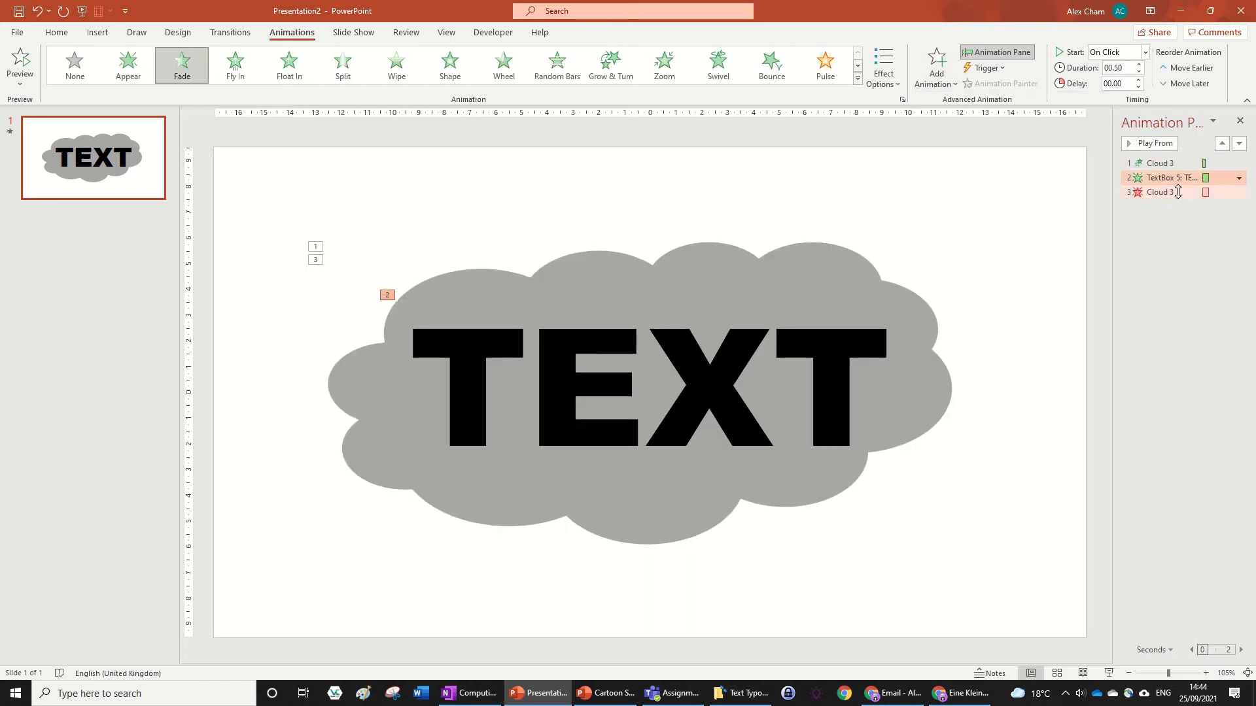
left_click(1177, 192, "shift")
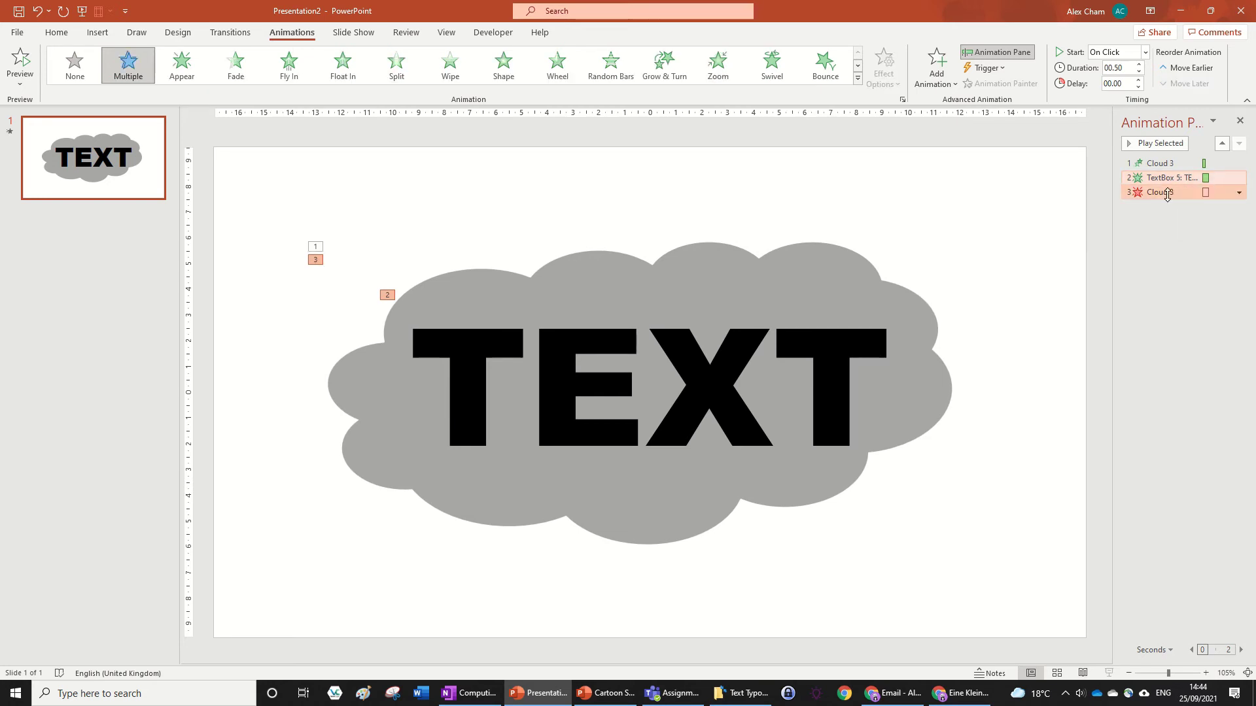
left_click(1240, 194)
left_click(1223, 222)
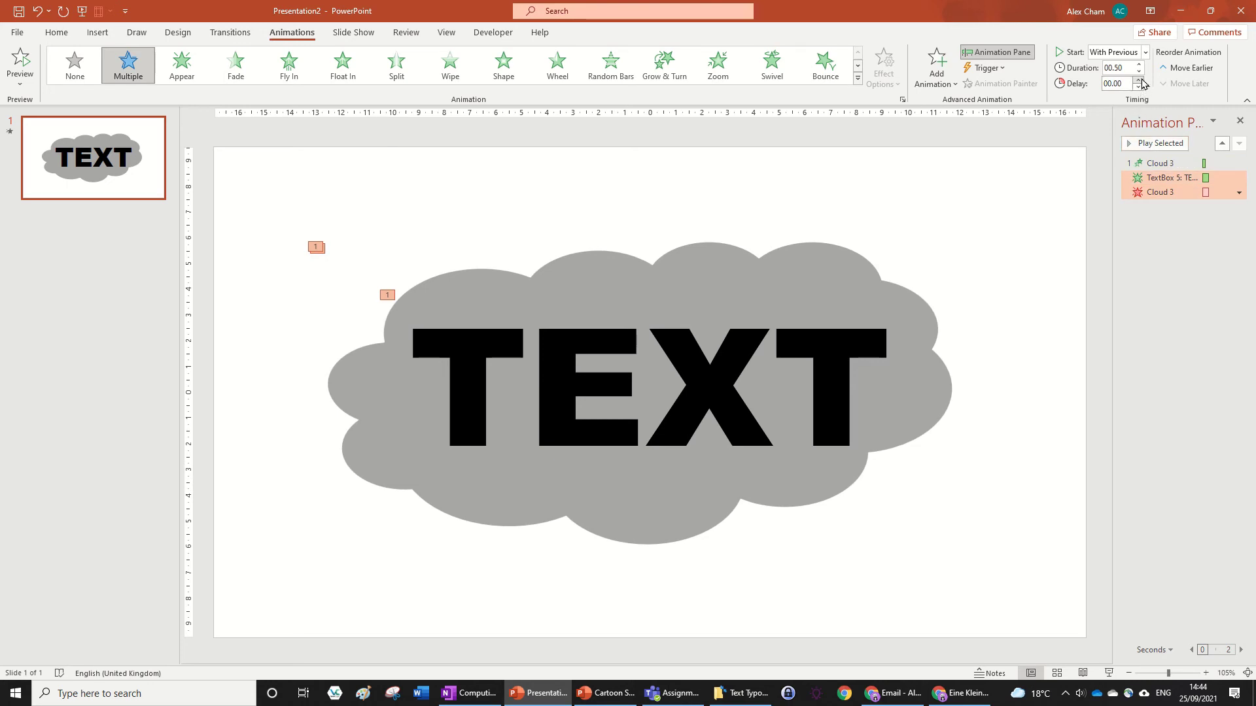
left_click(1139, 79)
left_click(1060, 169)
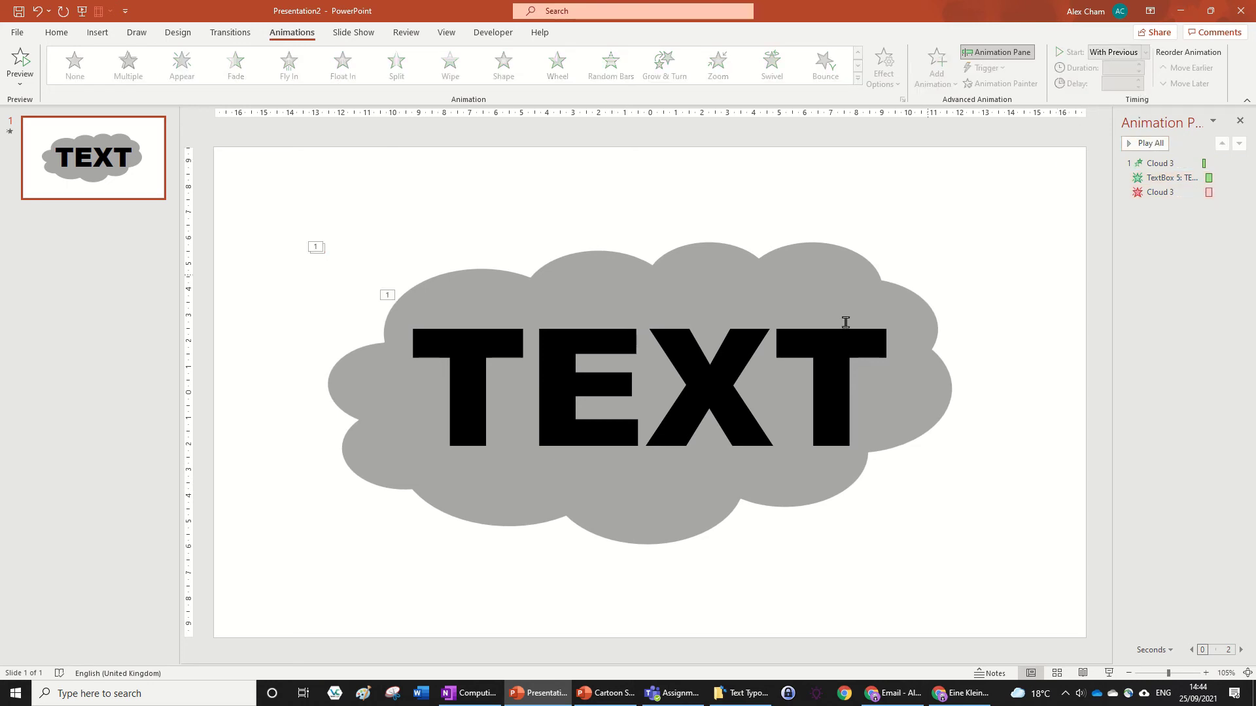
left_click(802, 326)
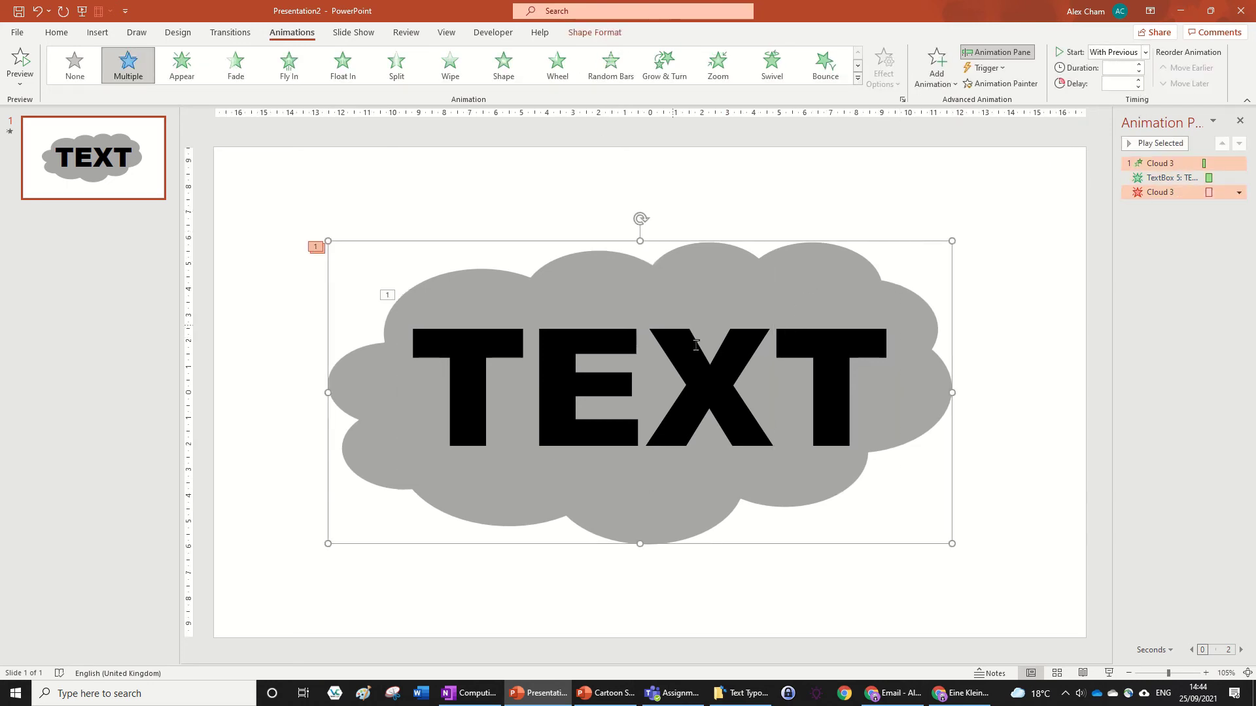
left_click(701, 293)
- Send the TEXT box backward behind the cloud and preview all animations
left_click(595, 32)
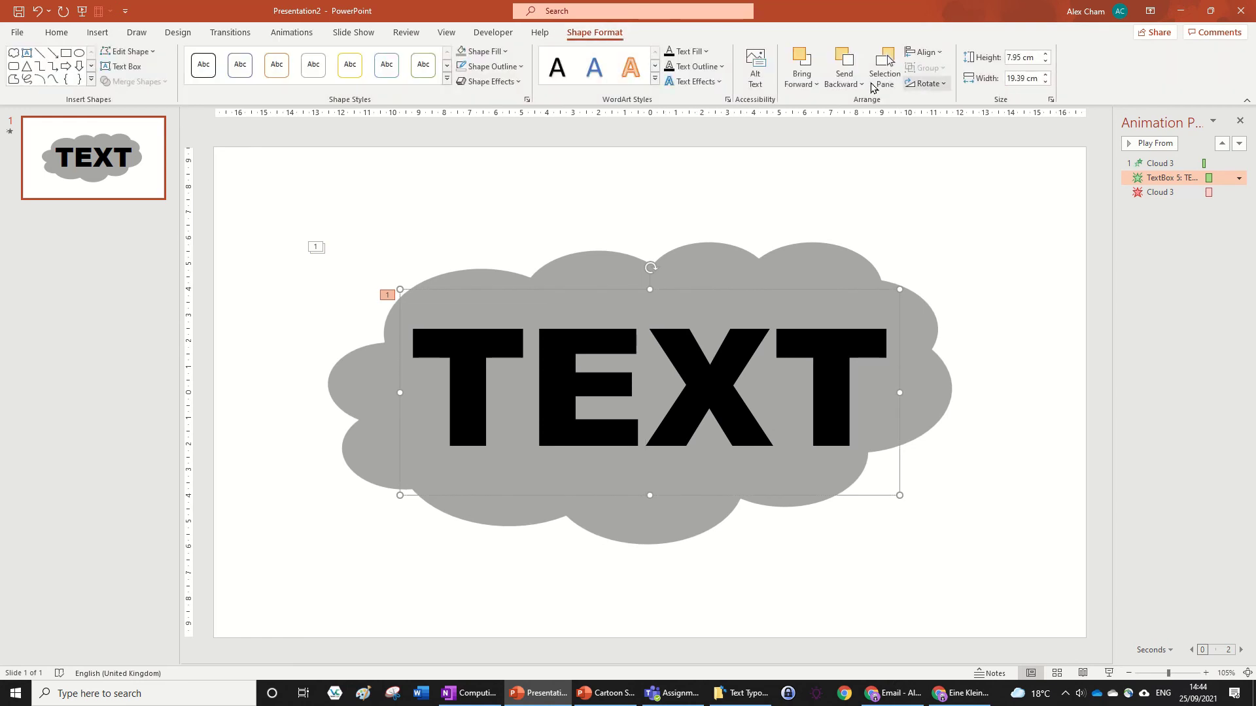
left_click(845, 90)
left_click(869, 120)
left_click(1045, 198)
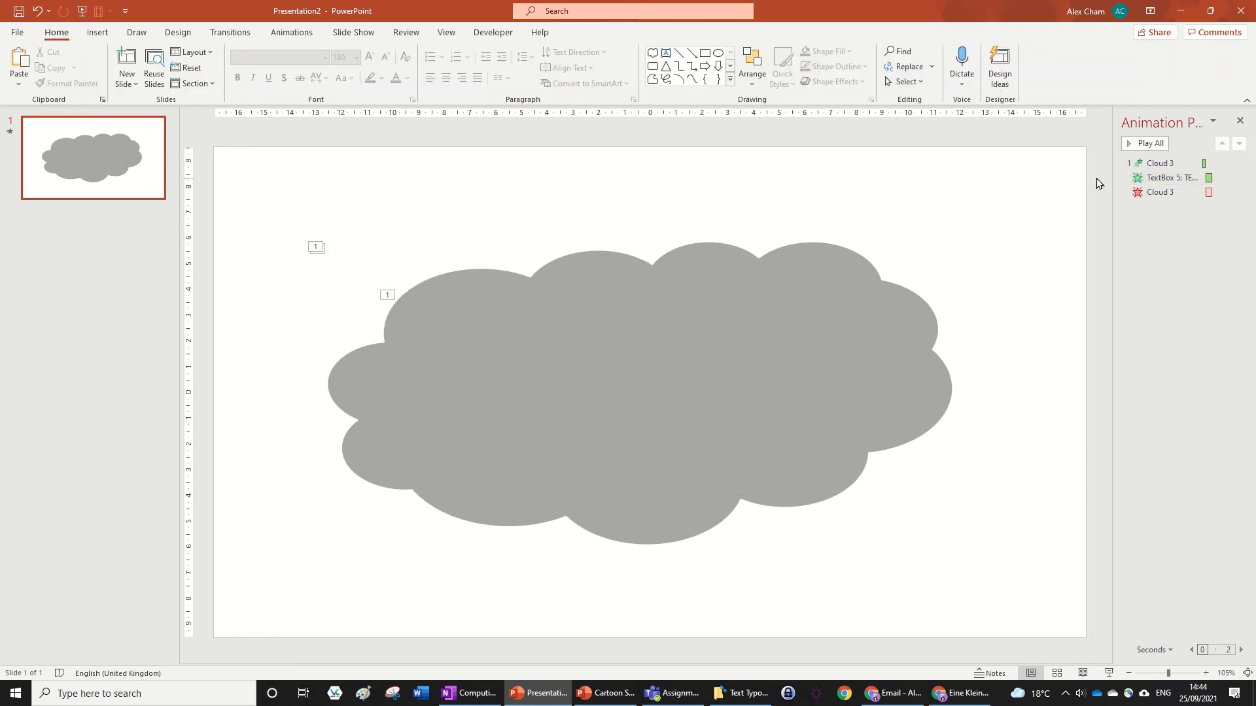
left_click(1148, 144)
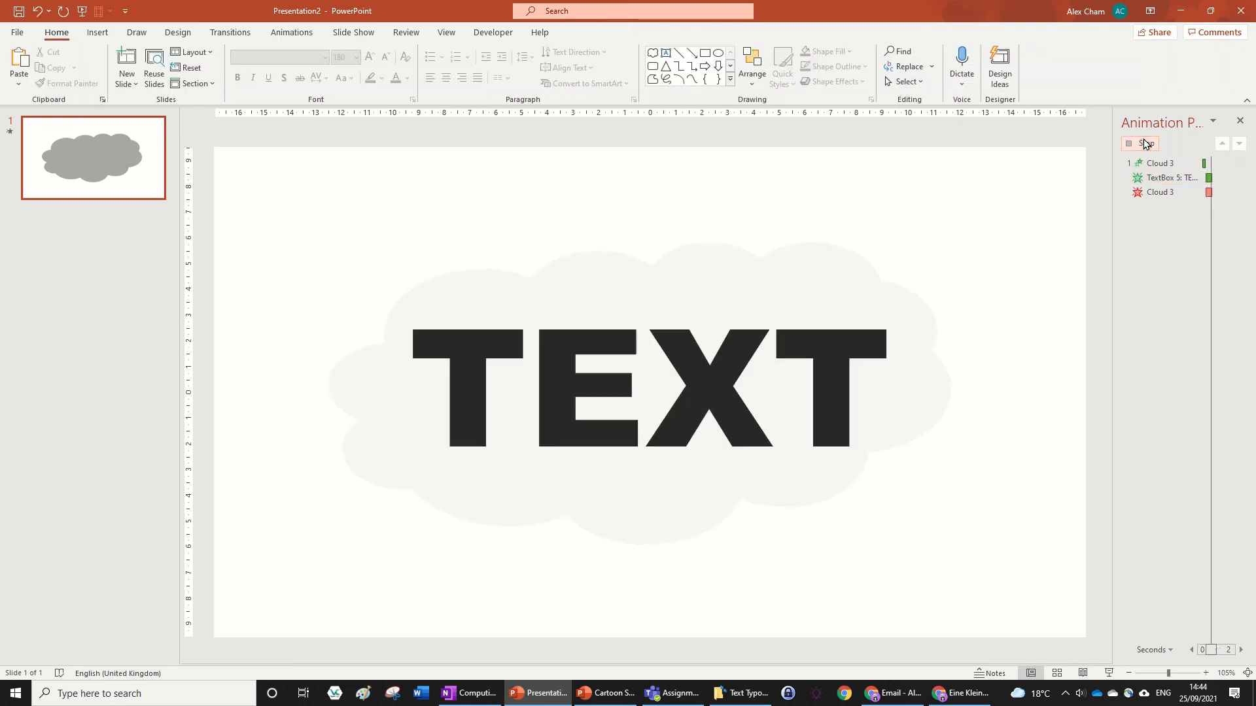